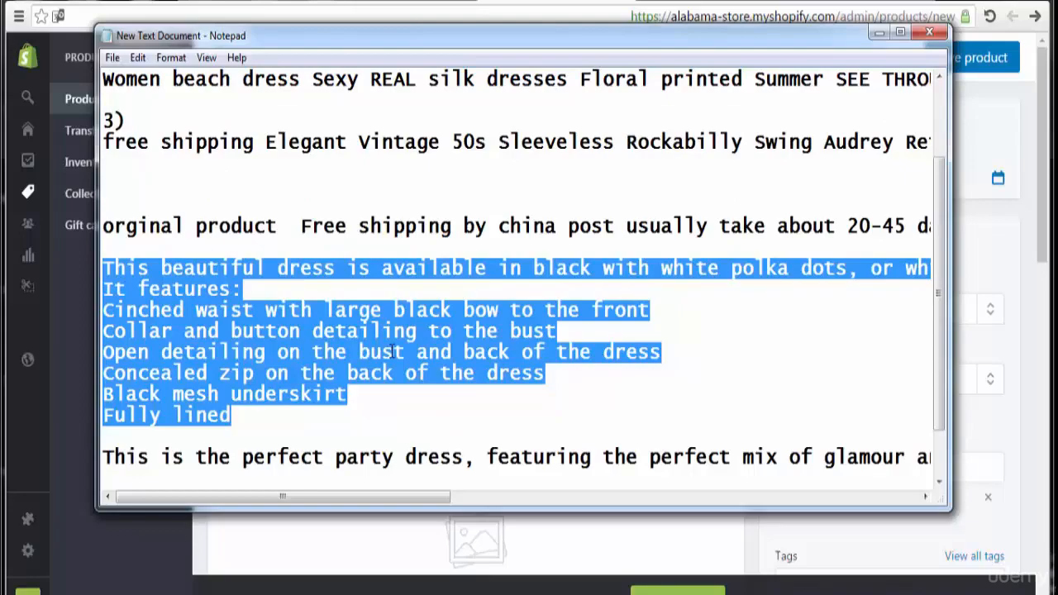
Step: Switch to the Shopify product page and paste the copied polka-dot dress text as the description, adding a new line after "Fully lined"
{"action": "key", "text": "alt+Tab"}
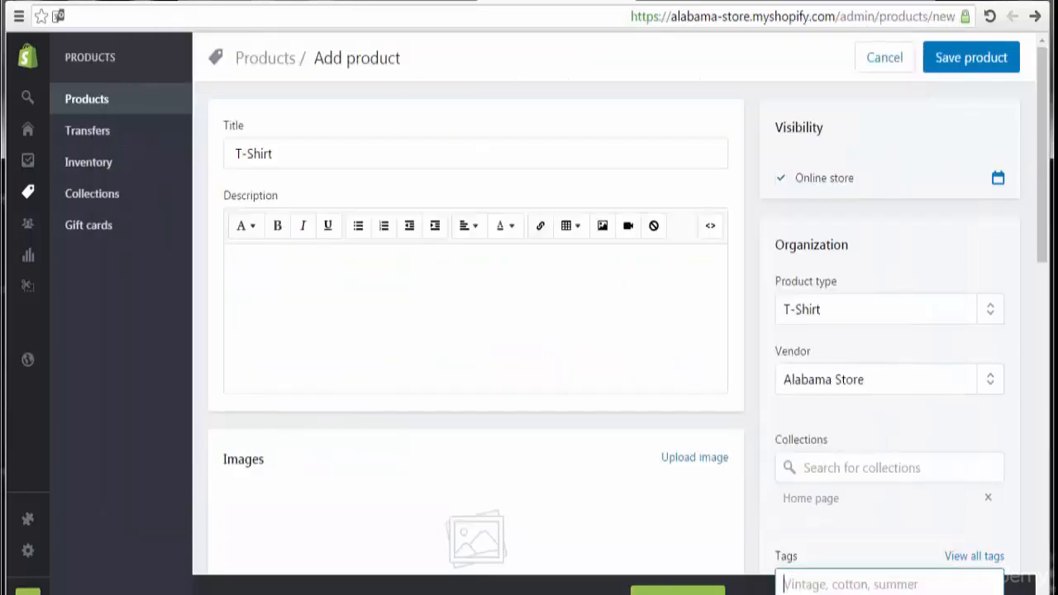
{"action": "left_click", "coordinate": [524, 287]}
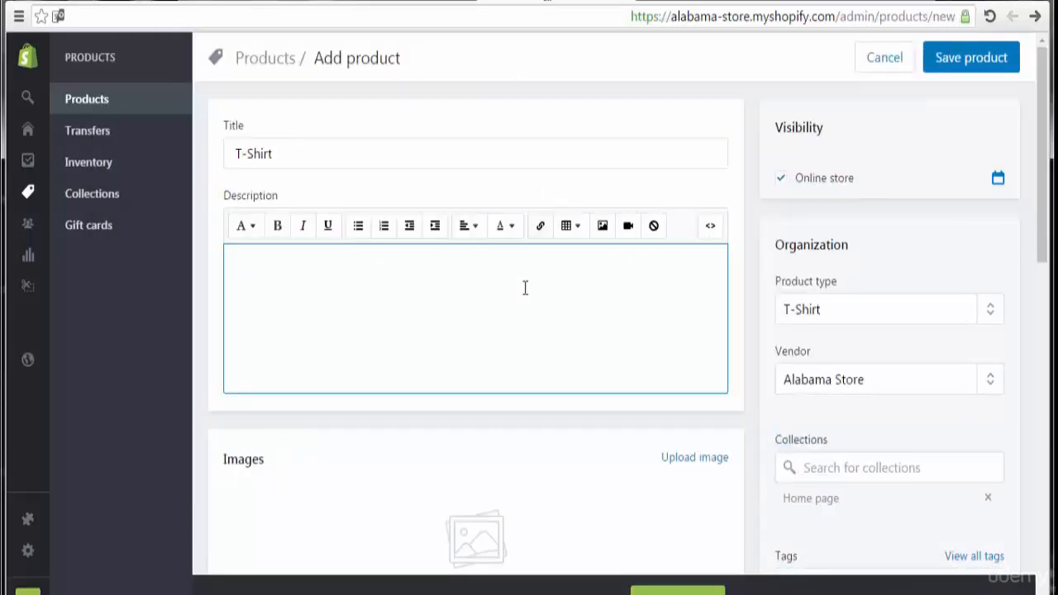
{"action": "type", "text": "This beautiful dress is available in black with white polka dots, or white with black polka dots It features: Cinched waist with large black bow to the front Collar and button detailing to the bust Open detailing on the bust and back of the dress Concealed zip on the back of the dress Black mesh underskirt Fully lined"}
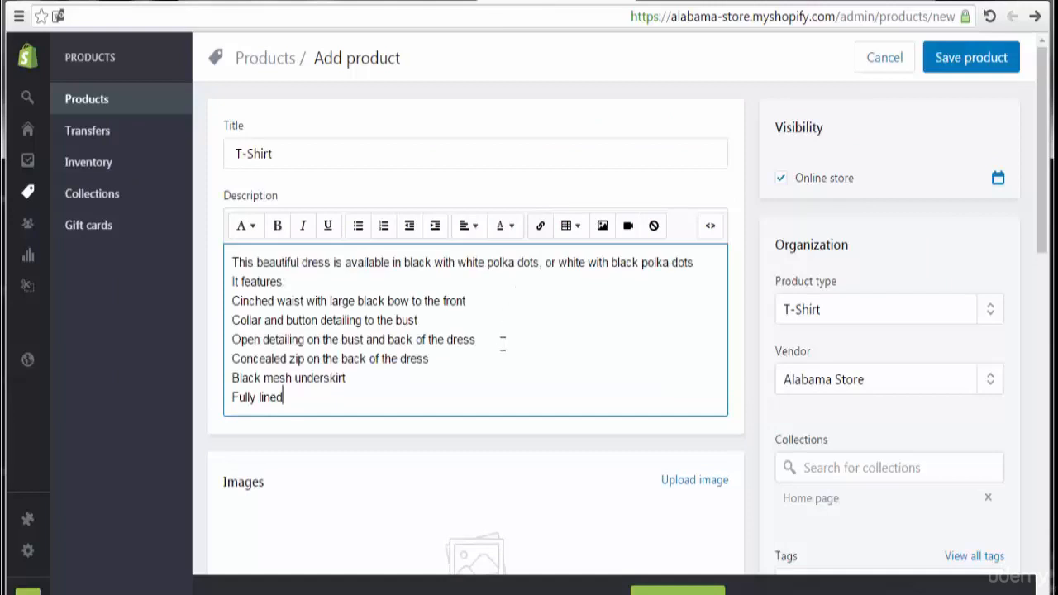
{"action": "key", "text": "Return"}
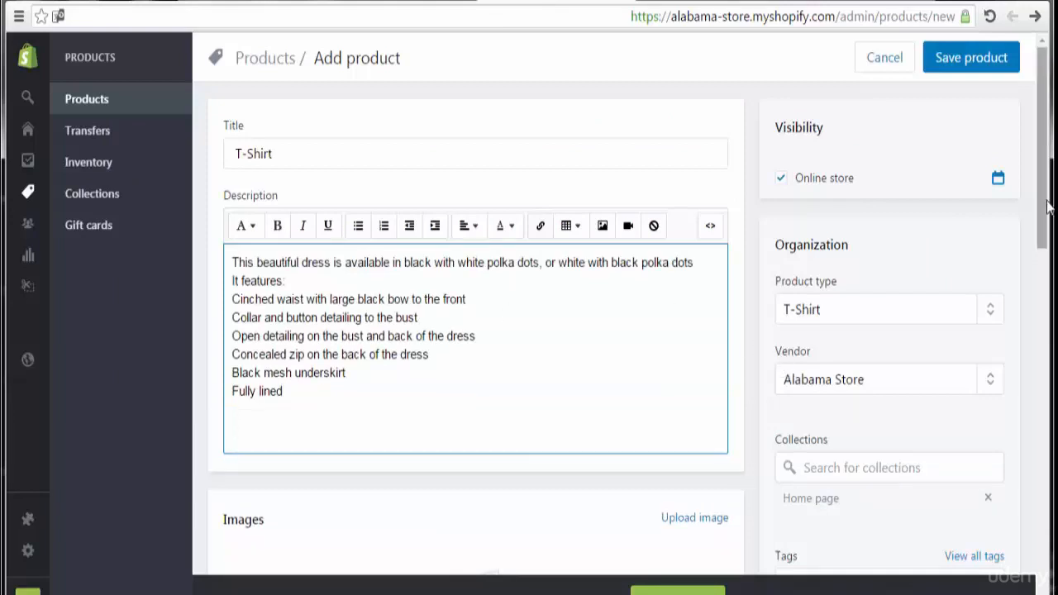
Step: Upload the yellow T-shirt picture from the desktop folder clothes > clothes2 > related as the product image
{"action": "scroll", "coordinate": [759, 240], "scroll_direction": "down", "scroll_amount": 4}
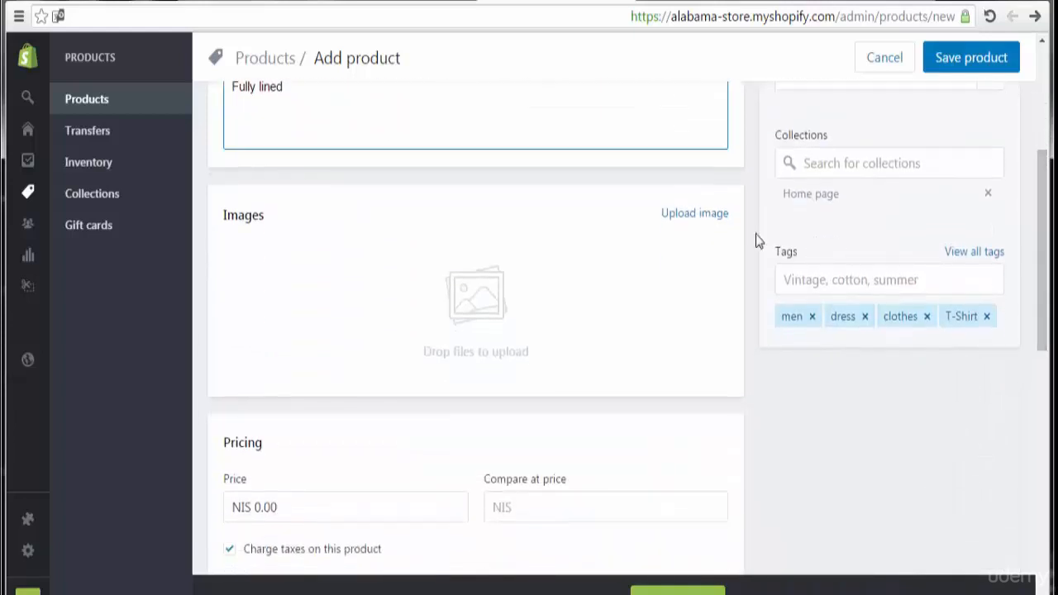
{"action": "left_click", "coordinate": [709, 215]}
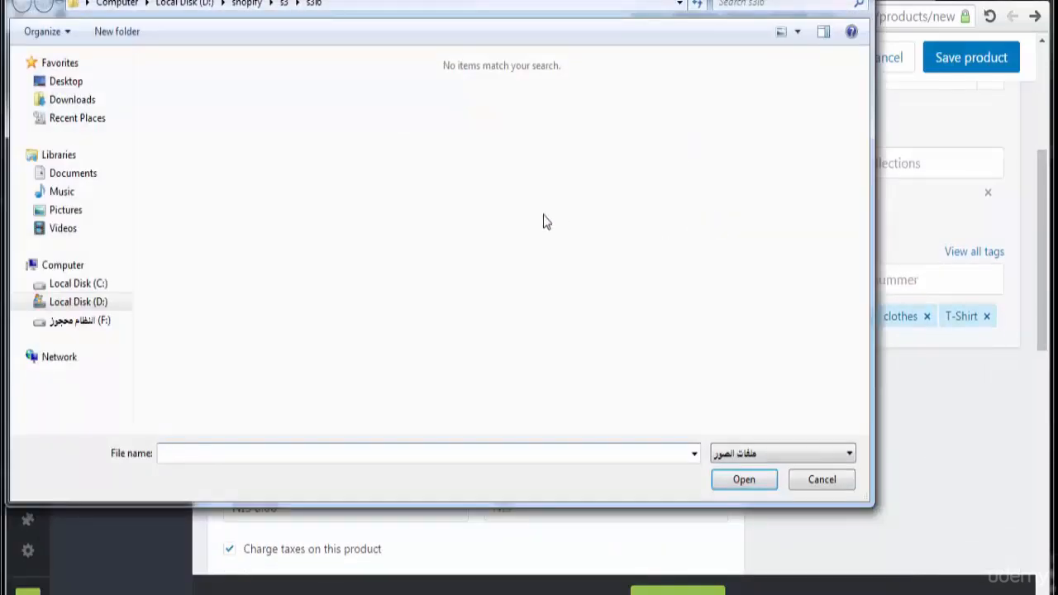
{"action": "left_click", "coordinate": [70, 82]}
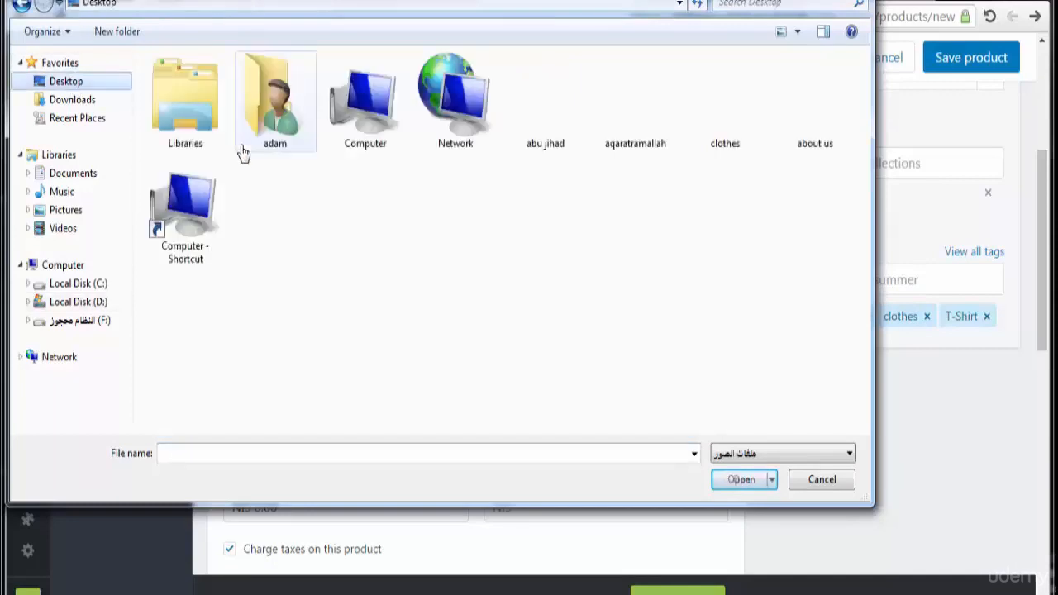
{"action": "double_click", "coordinate": [702, 149]}
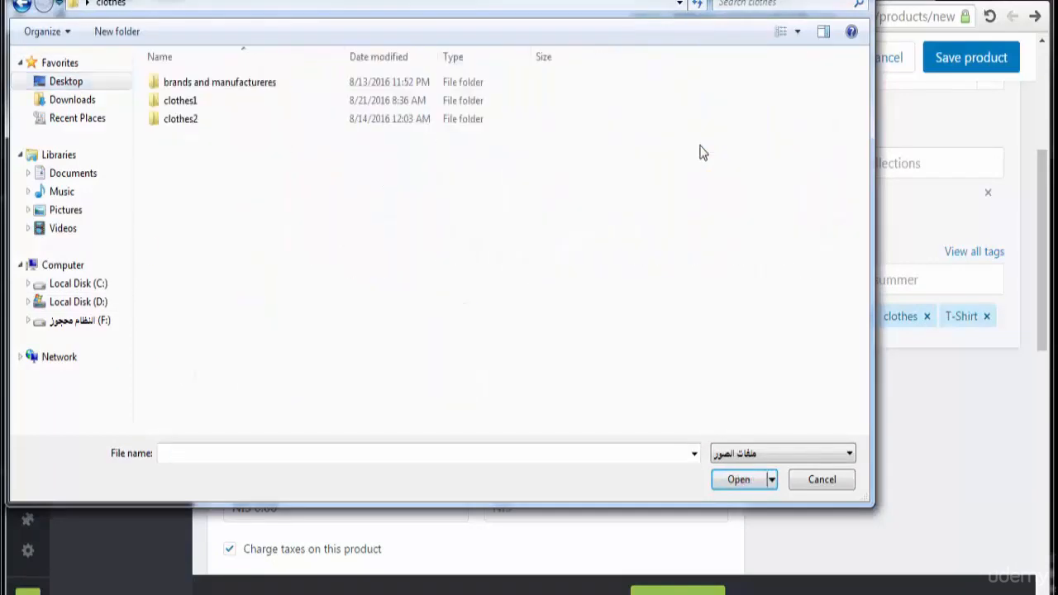
{"action": "double_click", "coordinate": [232, 117]}
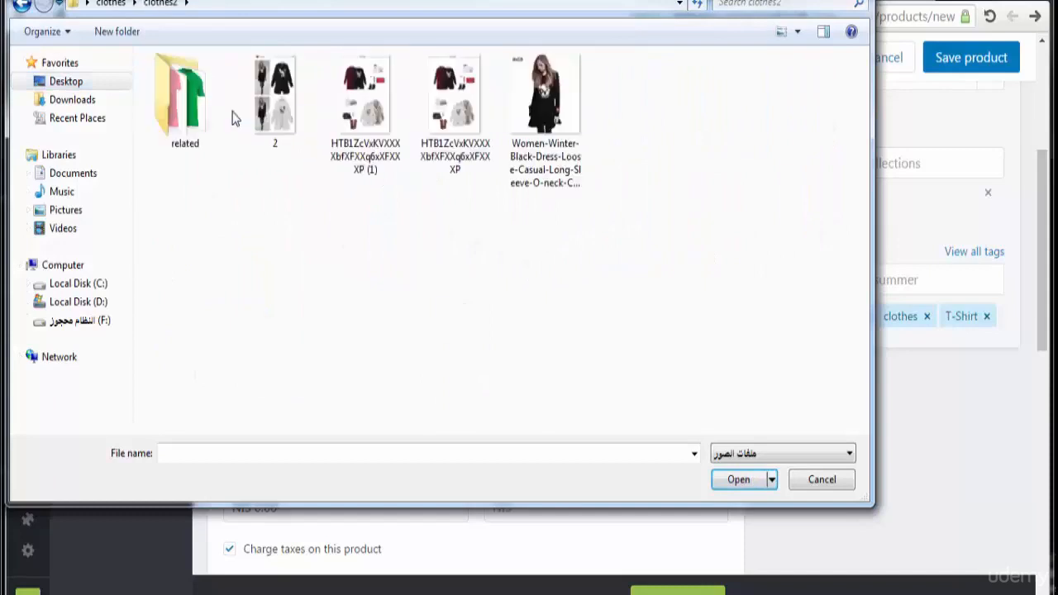
{"action": "left_click", "coordinate": [168, 116]}
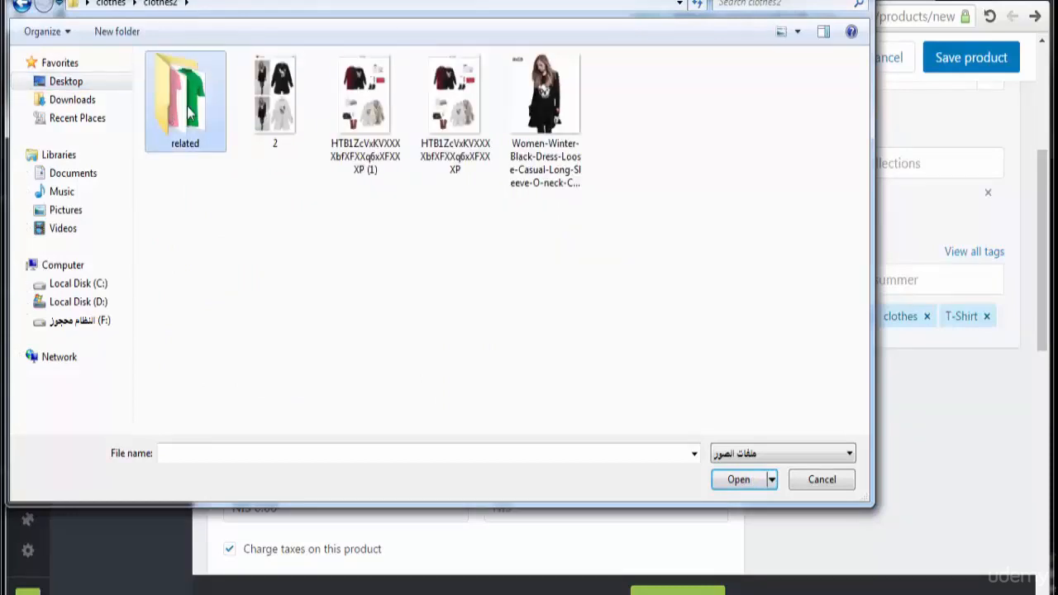
{"action": "double_click", "coordinate": [168, 115]}
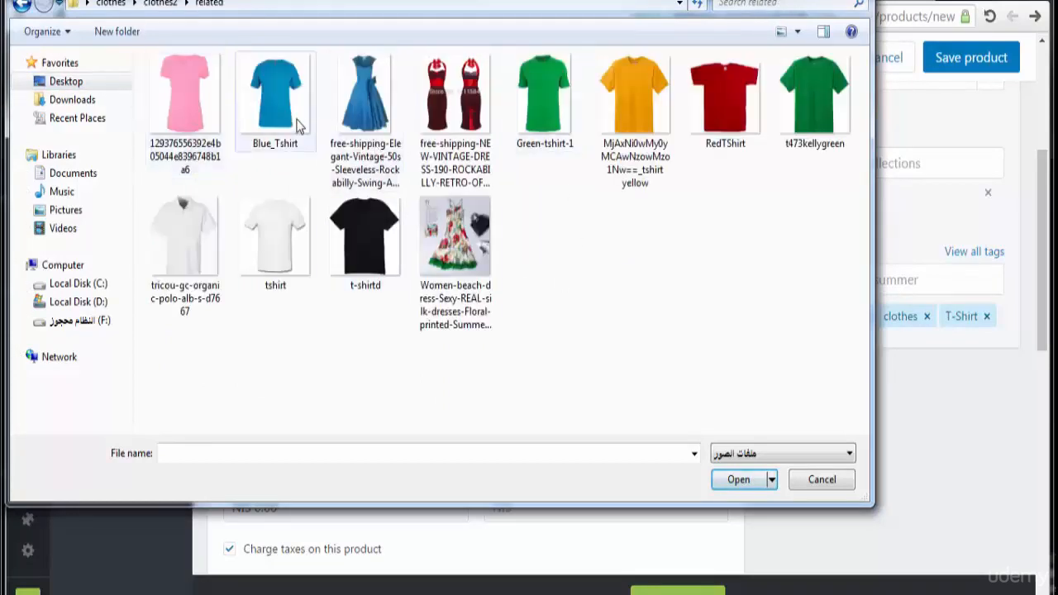
{"action": "left_click", "coordinate": [653, 104]}
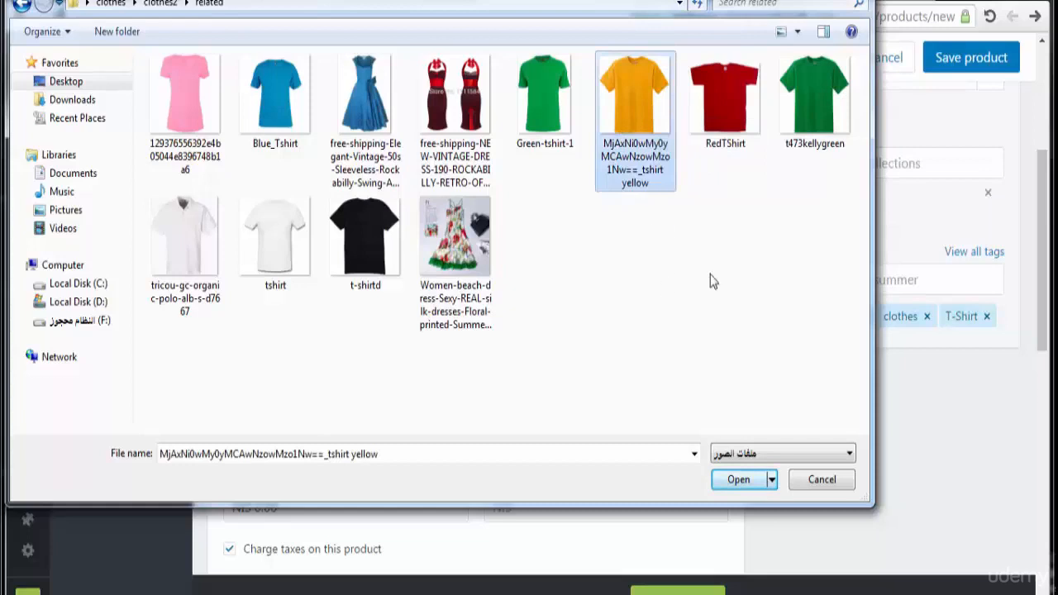
{"action": "left_click", "coordinate": [740, 480]}
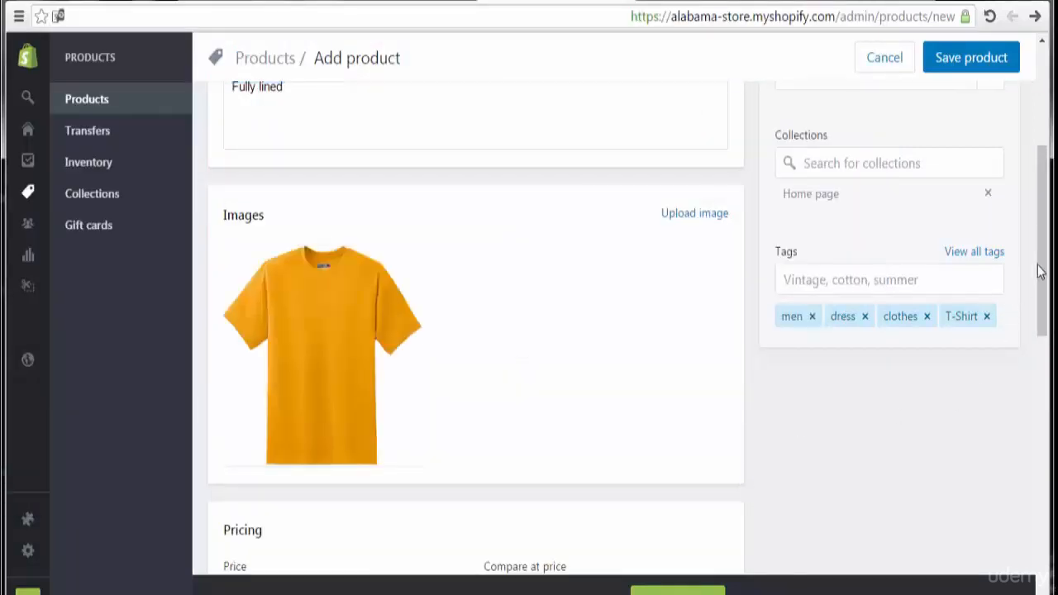
Step: Set the product's compare at price to NIS 120 and its price to NIS 99
{"action": "left_click_drag", "start_coordinate": [1040, 273], "coordinate": [1046, 366]}
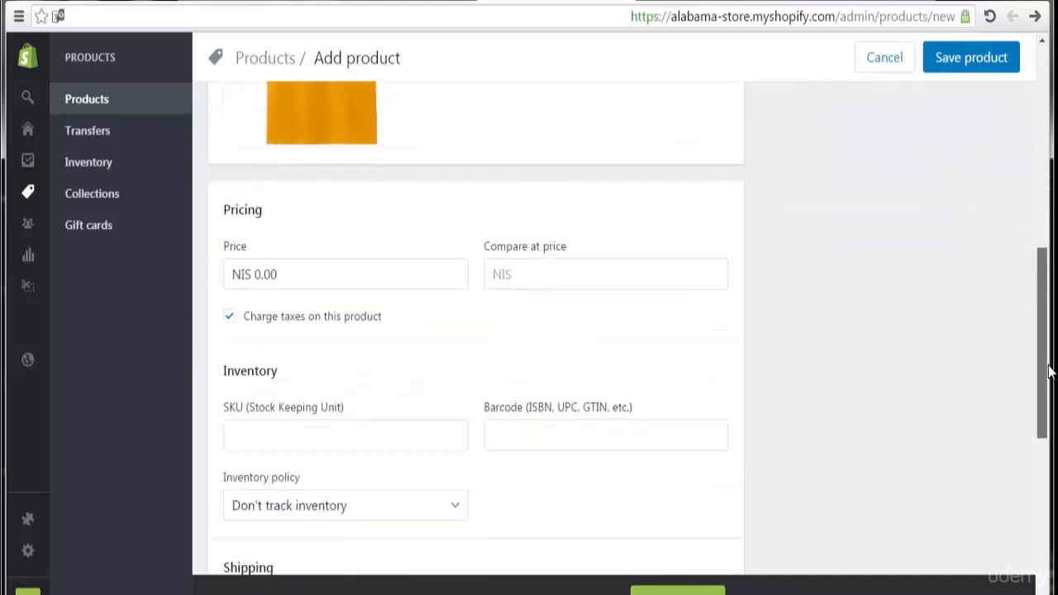
{"action": "left_click", "coordinate": [557, 284]}
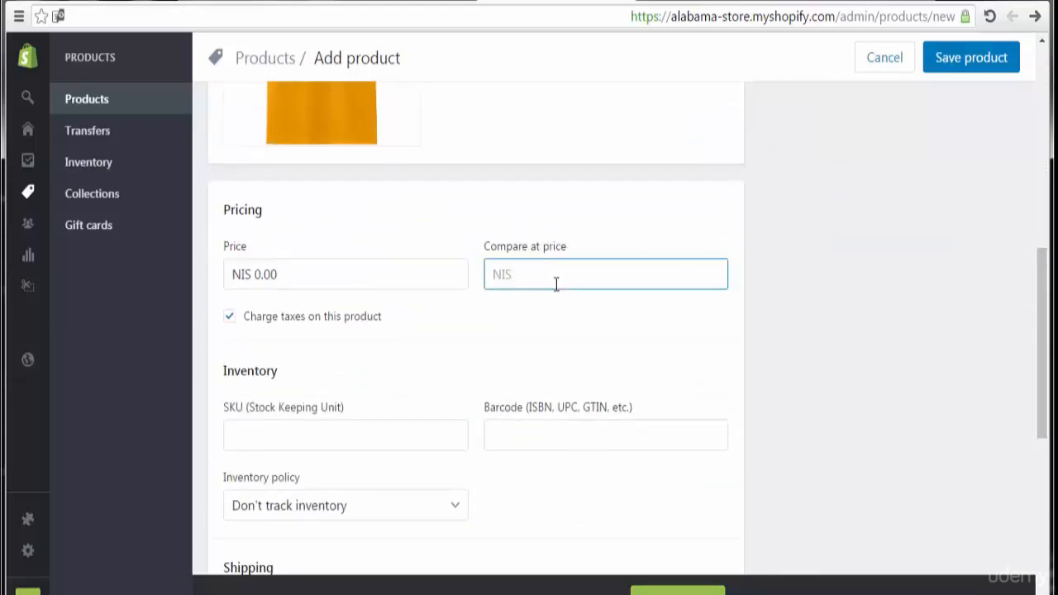
{"action": "type", "text": "2"}
{"action": "key", "text": "BackSpace"}
{"action": "type", "text": "120"}
{"action": "left_click", "coordinate": [390, 266]}
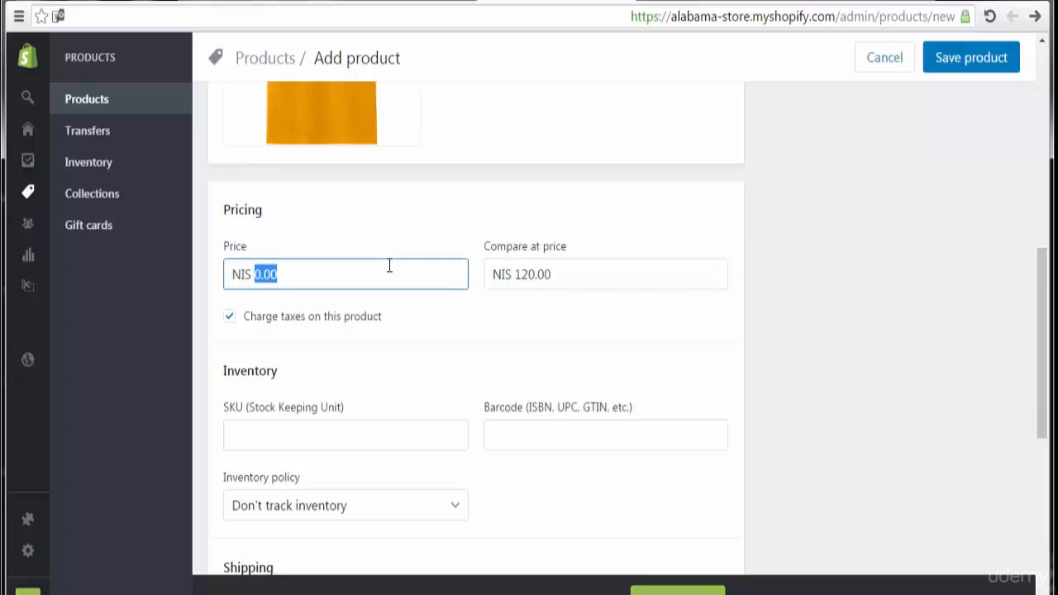
{"action": "type", "text": "99"}
Step: Enter 76767676 as the product's SKU and 3232434 as its barcode
{"action": "left_click", "coordinate": [355, 447]}
{"action": "type", "text": "76767676"}
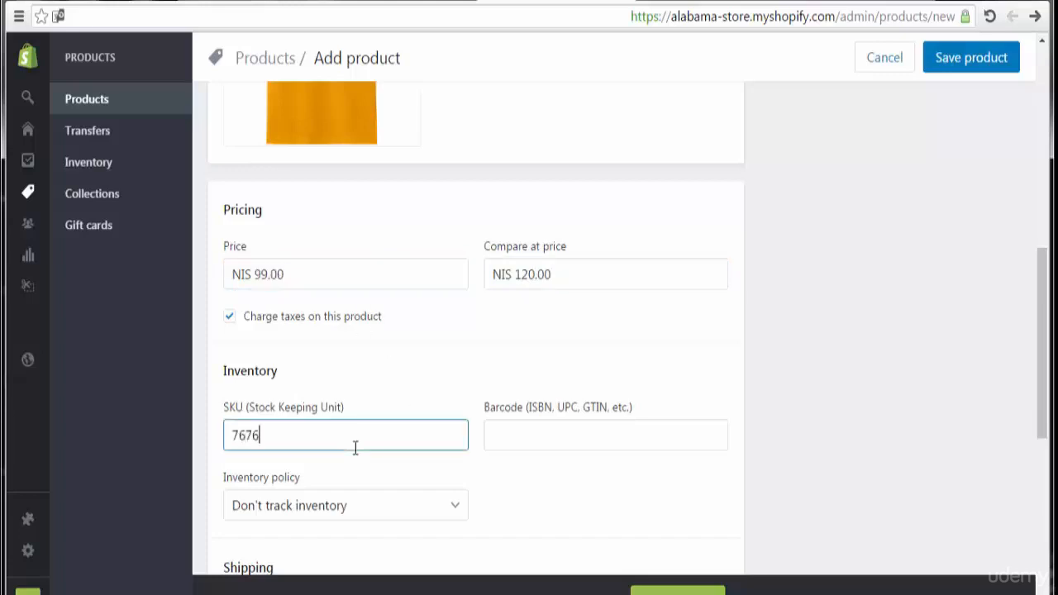
{"action": "left_click", "coordinate": [529, 435]}
{"action": "type", "text": "3232434"}
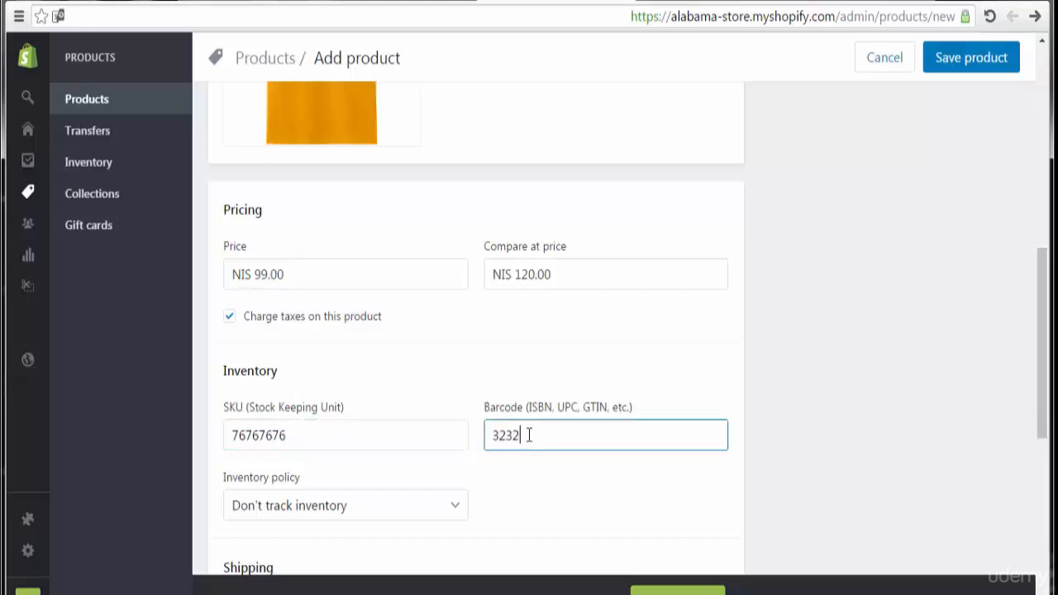
Step: Set the inventory policy to "Shopify tracks this product's inventory" with a quantity of 250
{"action": "left_click", "coordinate": [437, 508]}
{"action": "left_click", "coordinate": [408, 549]}
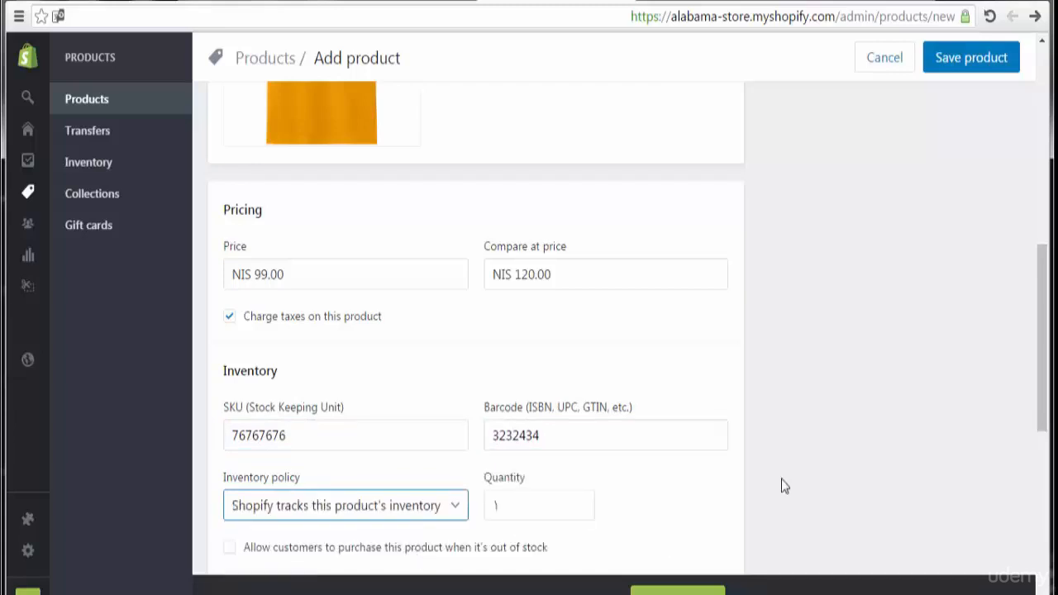
{"action": "scroll", "coordinate": [1042, 358], "scroll_direction": "down", "scroll_amount": 2}
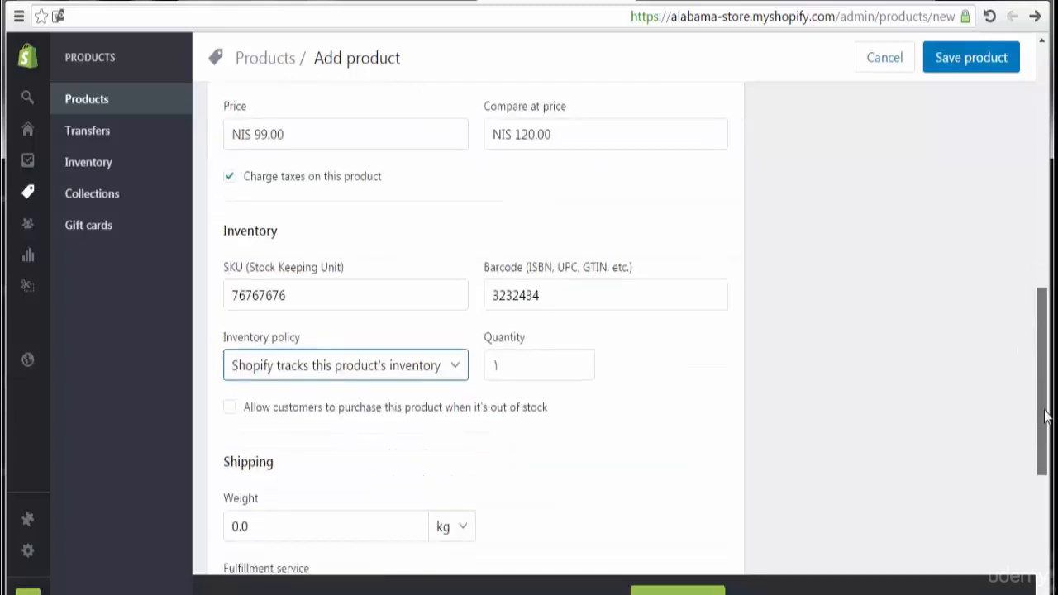
{"action": "double_click", "coordinate": [515, 325]}
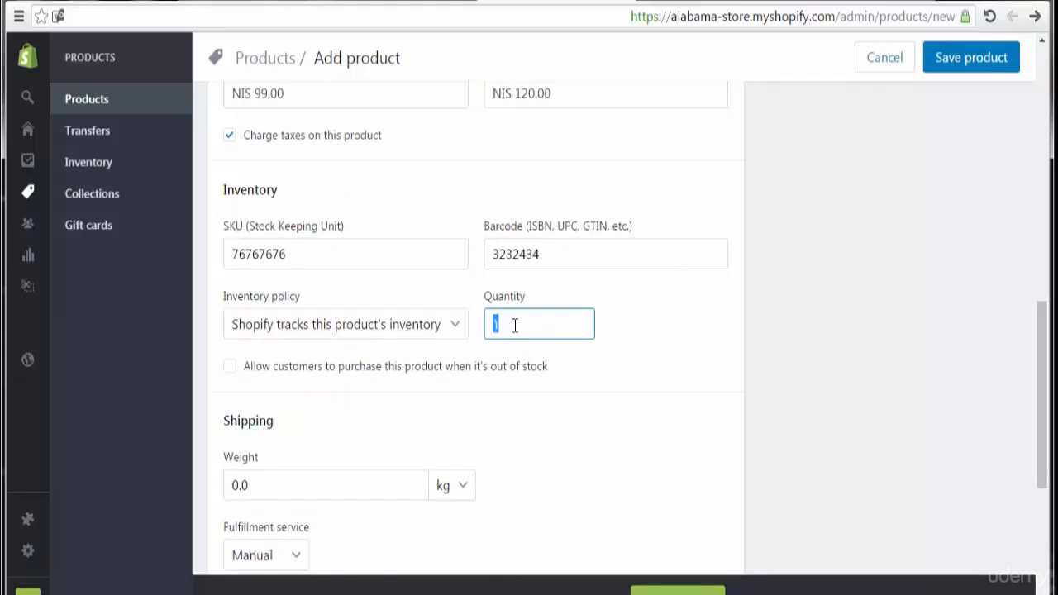
{"action": "type", "text": "250"}
Step: Set the shipping weight to 0.150 kg and choose Manual as the fulfillment service
{"action": "left_click_drag", "start_coordinate": [1046, 430], "coordinate": [1046, 462]}
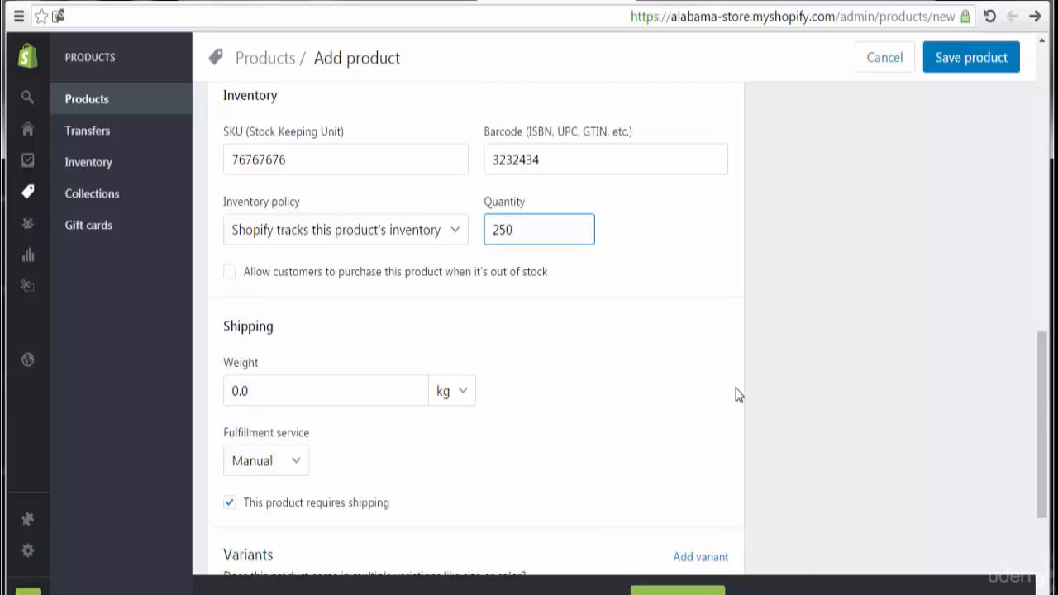
{"action": "left_click_drag", "start_coordinate": [1046, 429], "coordinate": [1048, 481]}
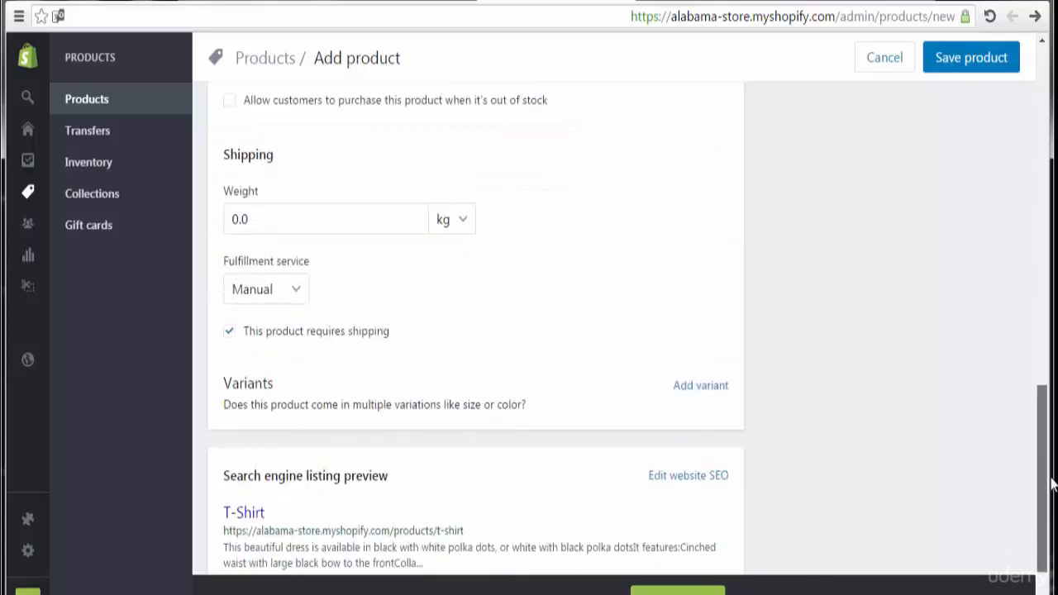
{"action": "left_click", "coordinate": [249, 220]}
{"action": "left_click_drag", "start_coordinate": [249, 219], "coordinate": [242, 219]}
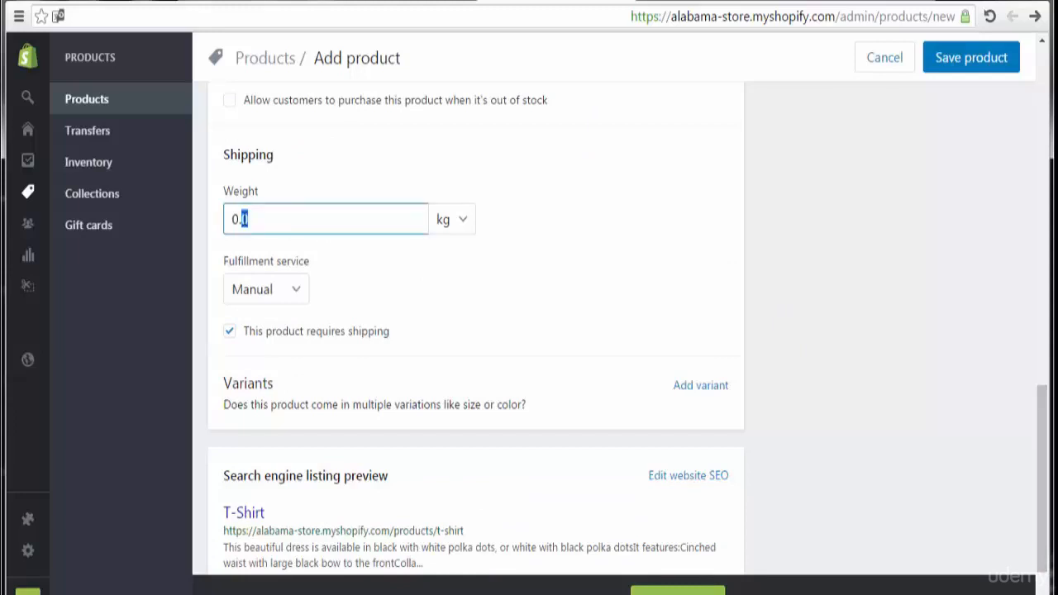
{"action": "type", "text": "150"}
{"action": "left_click", "coordinate": [293, 292]}
{"action": "left_click", "coordinate": [281, 322]}
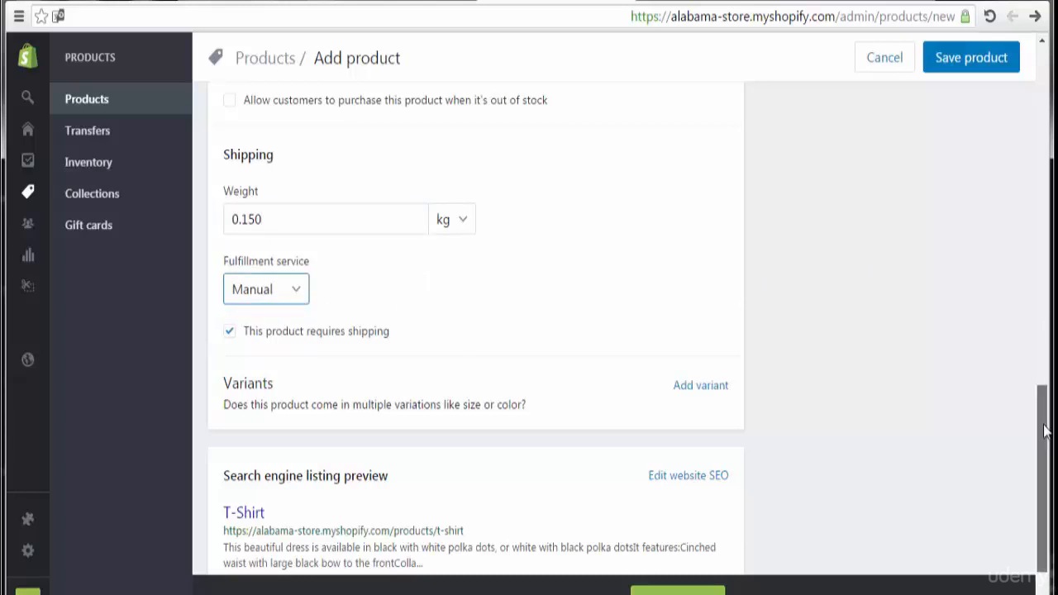
Step: Add product variants for the Size option with the values S, M, L, XL and XXL
{"action": "left_click_drag", "start_coordinate": [1044, 430], "coordinate": [1046, 470]}
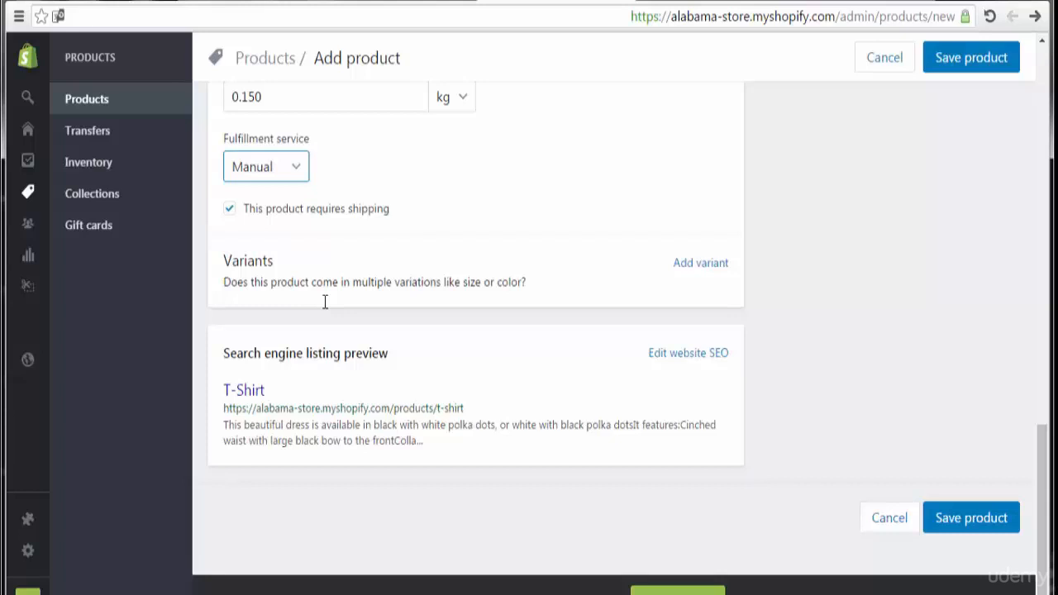
{"action": "left_click", "coordinate": [711, 273]}
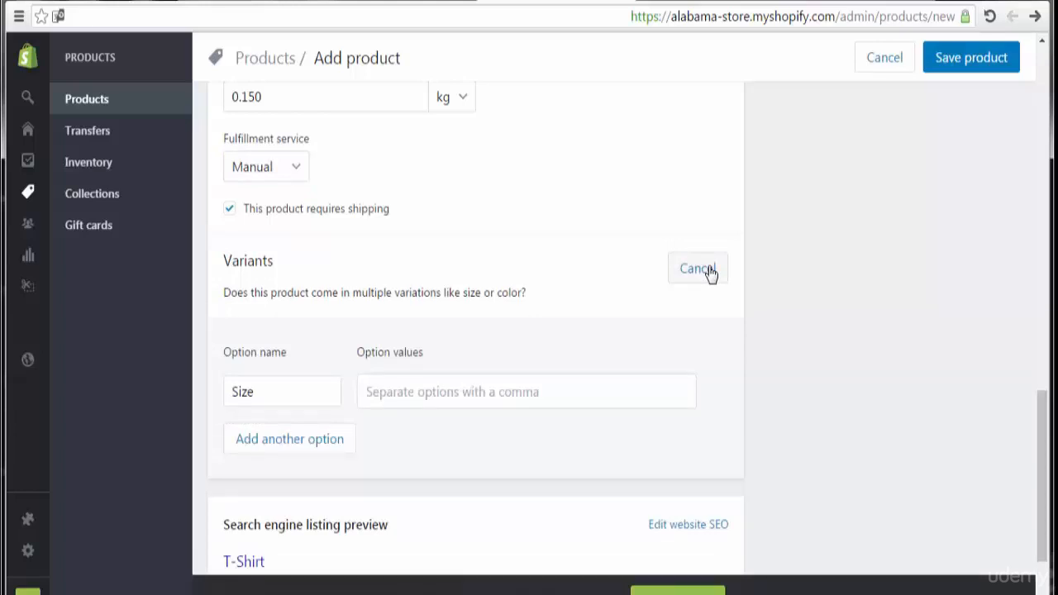
{"action": "double_click", "coordinate": [301, 400]}
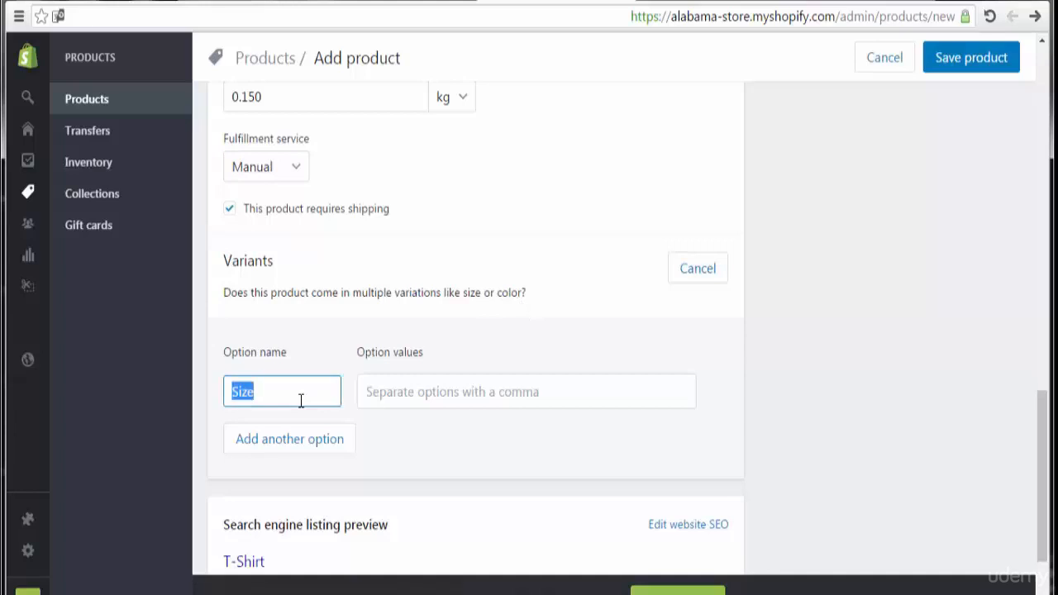
{"action": "left_click", "coordinate": [395, 389]}
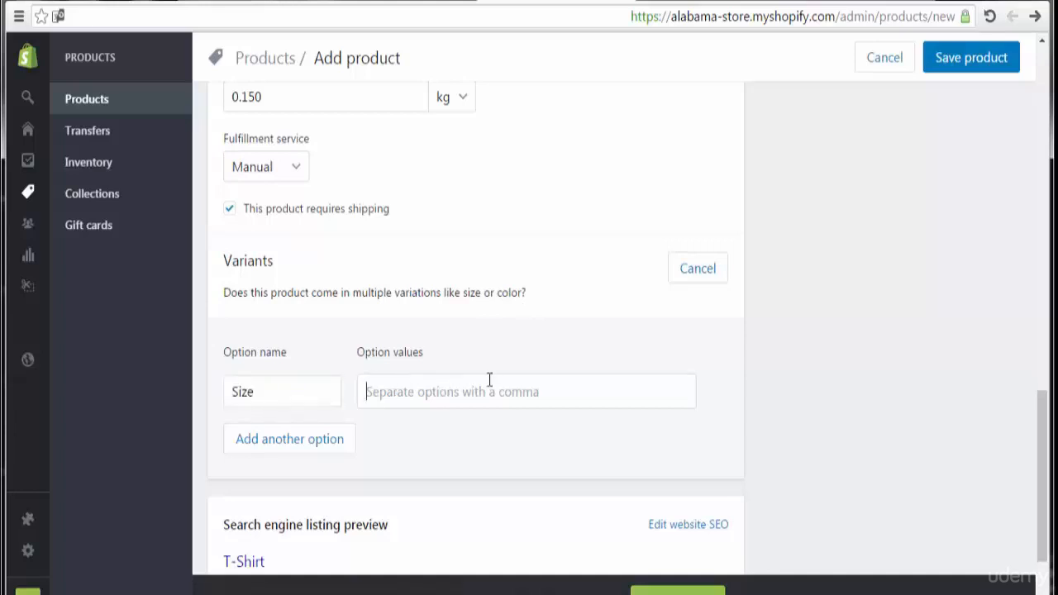
{"action": "type", "text": "S"}
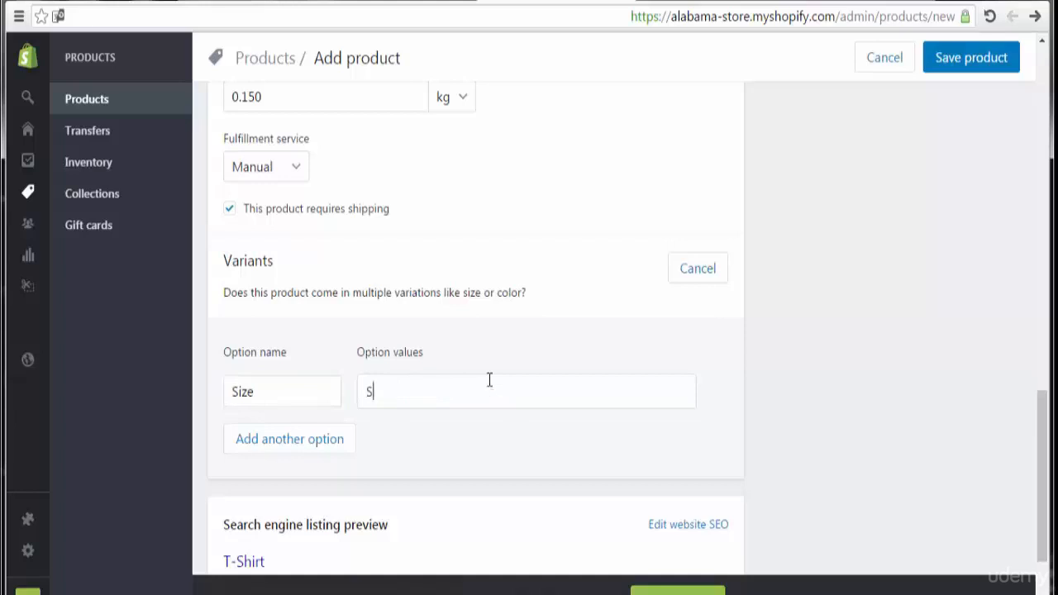
{"action": "key", "text": "comma"}
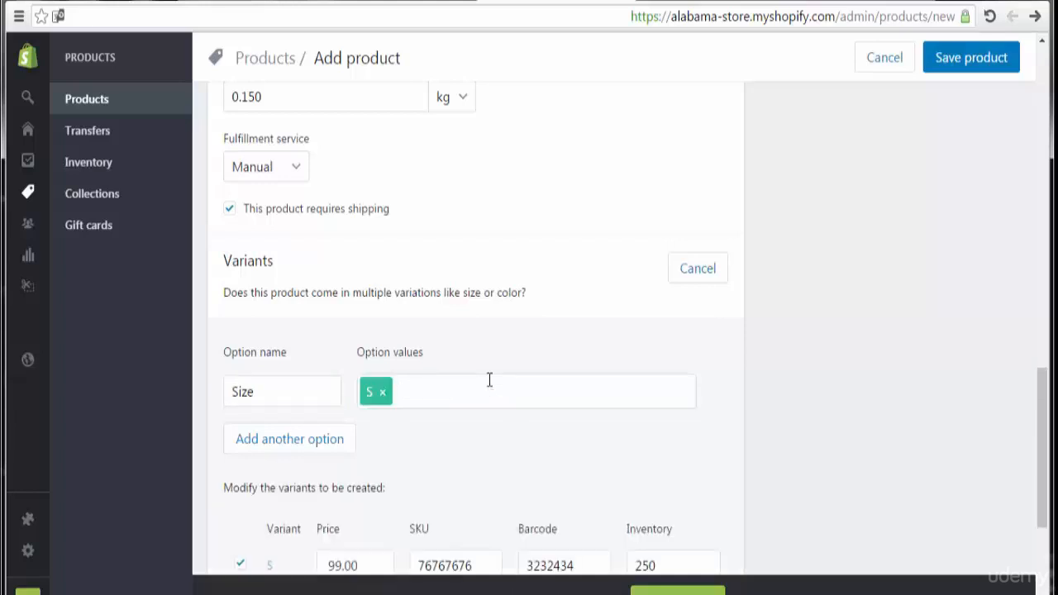
{"action": "type", "text": "M"}
{"action": "key", "text": "comma"}
{"action": "type", "text": "L"}
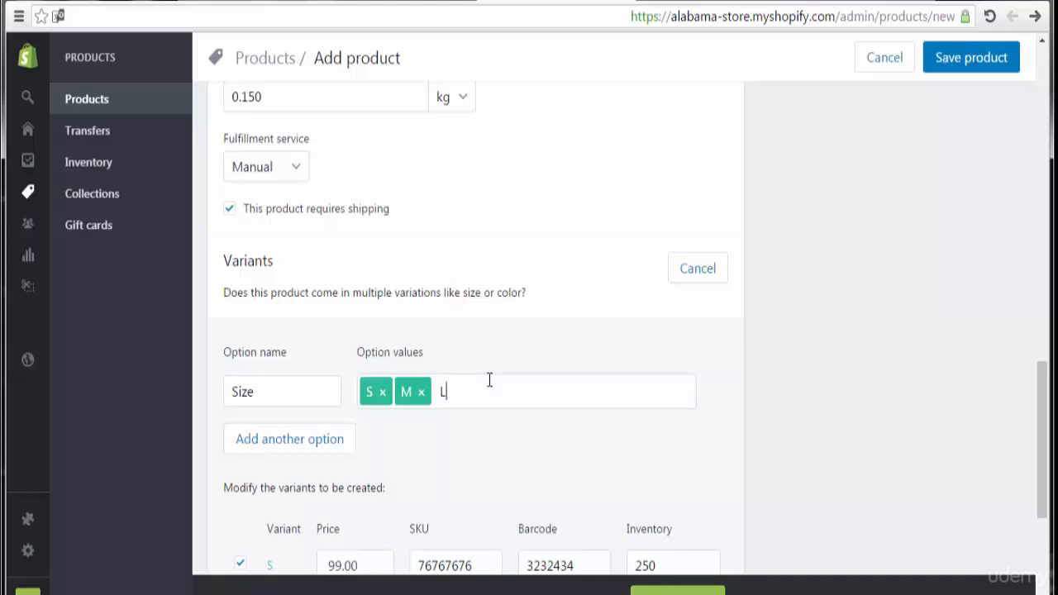
{"action": "key", "text": "comma"}
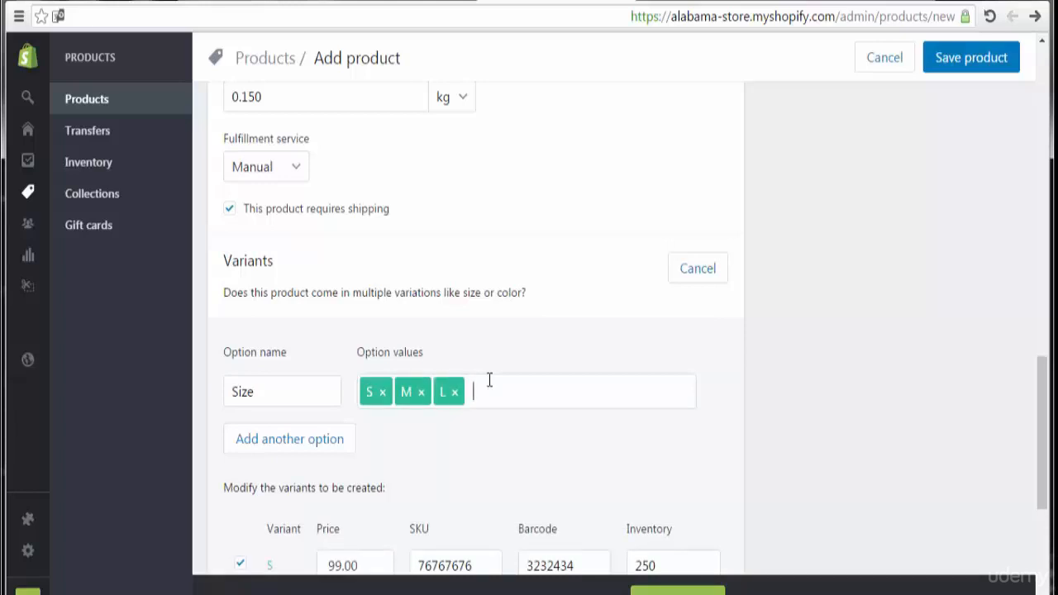
{"action": "type", "text": "XL"}
{"action": "key", "text": "comma"}
{"action": "type", "text": "XXL"}
{"action": "key", "text": "comma"}
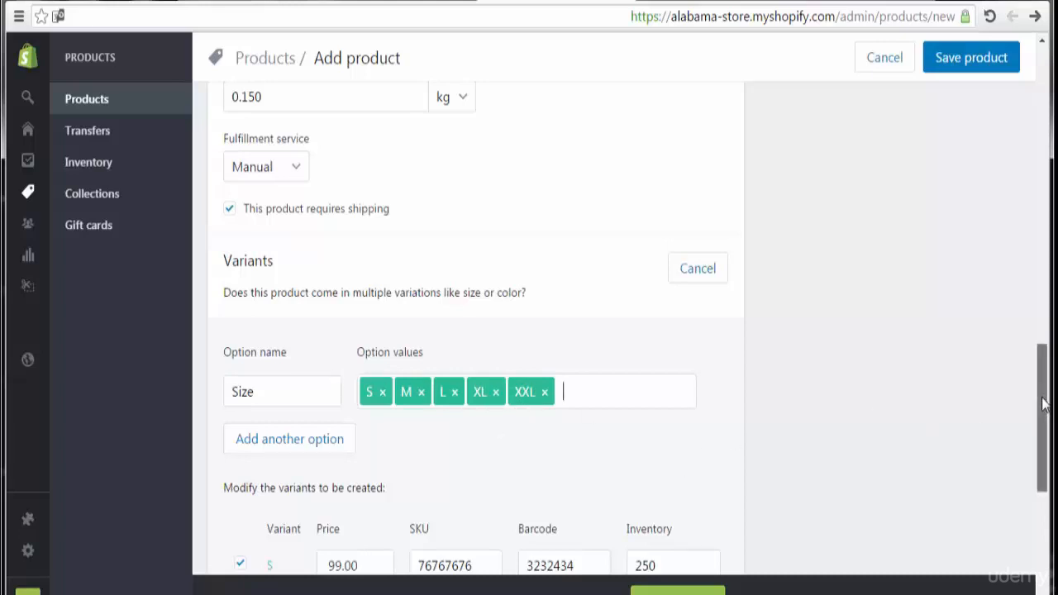
{"action": "left_click_drag", "start_coordinate": [1044, 404], "coordinate": [1044, 446]}
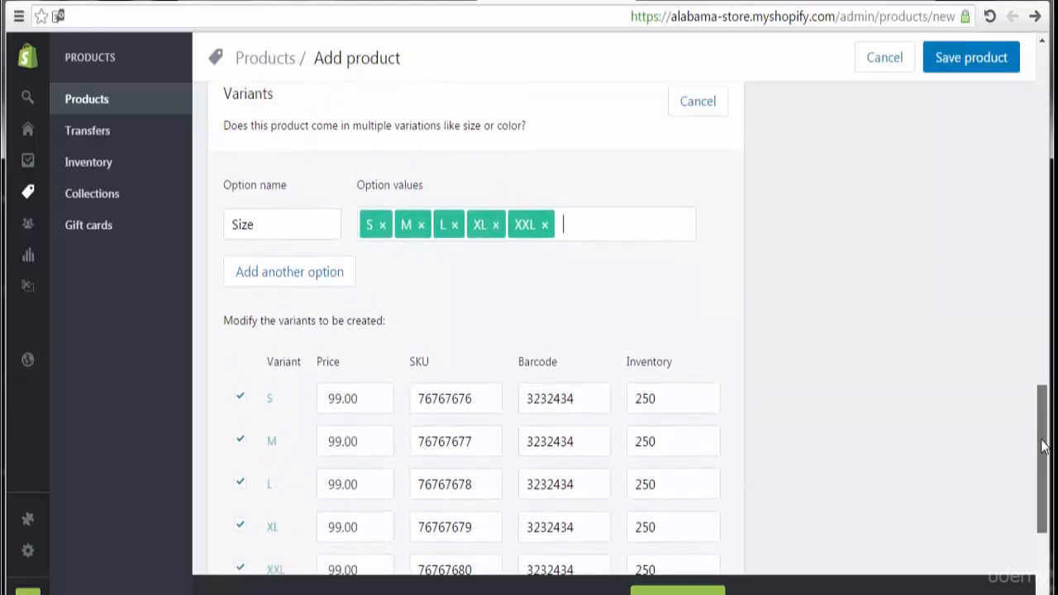
Step: Add a second variant option, Color, with the values orange, red, green, white green, blue, white and black
{"action": "left_click", "coordinate": [327, 280]}
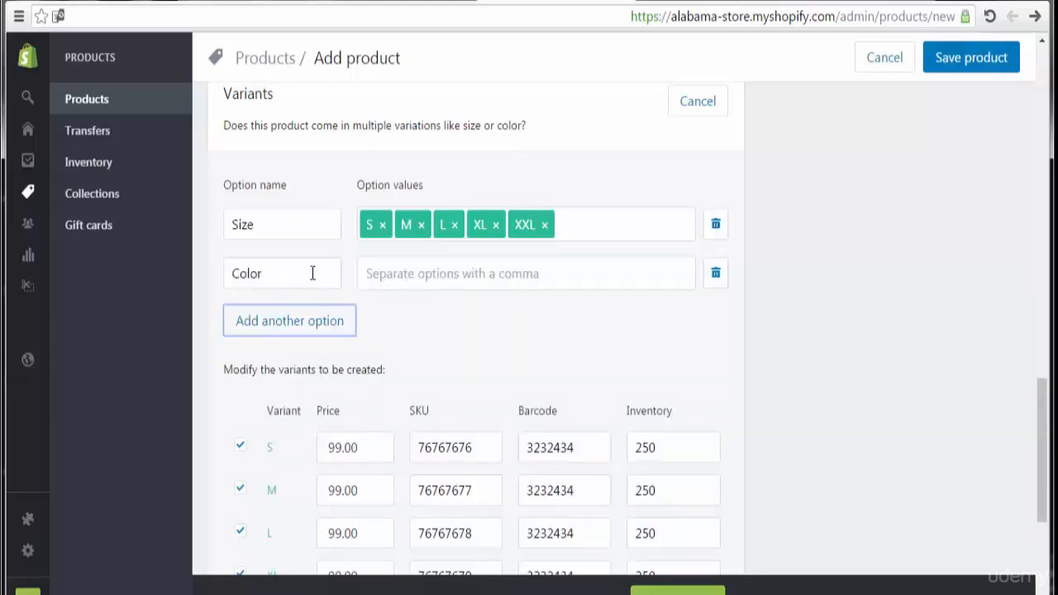
{"action": "left_click", "coordinate": [386, 284]}
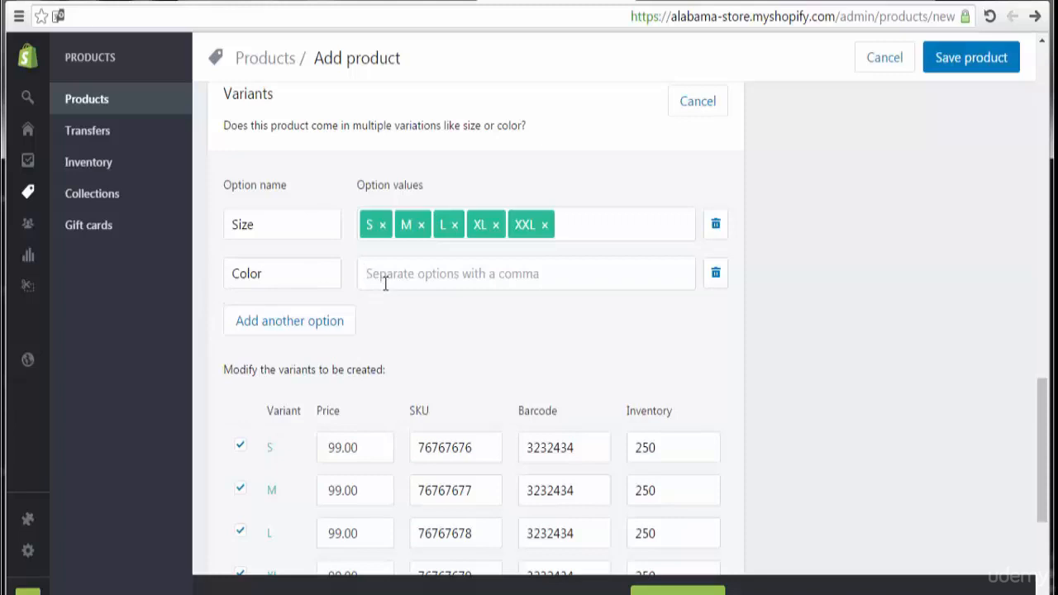
{"action": "type", "text": "ora"}
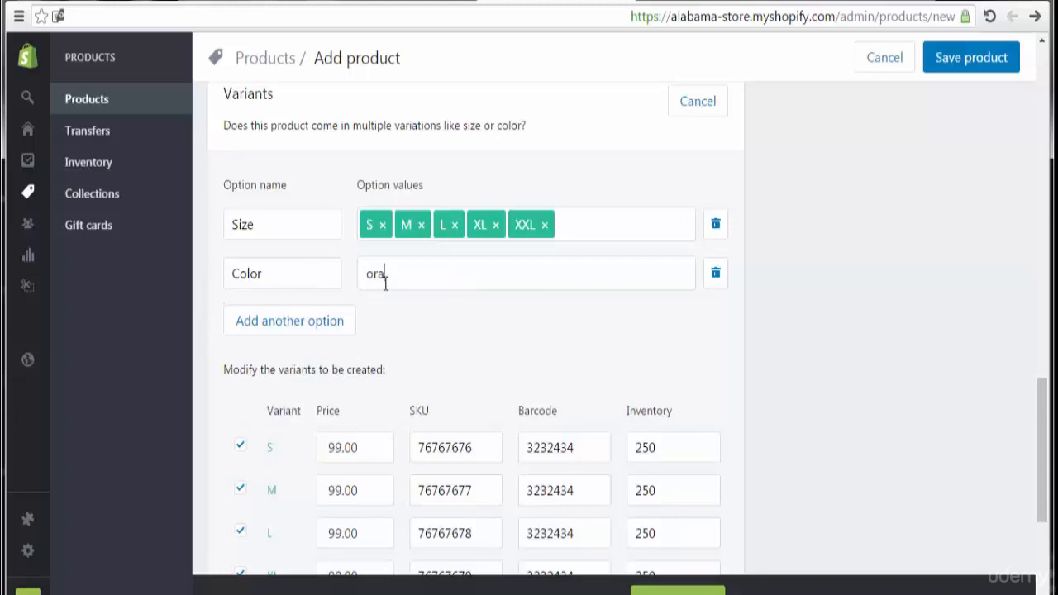
{"action": "type", "text": "nge"}
{"action": "key", "text": "Return"}
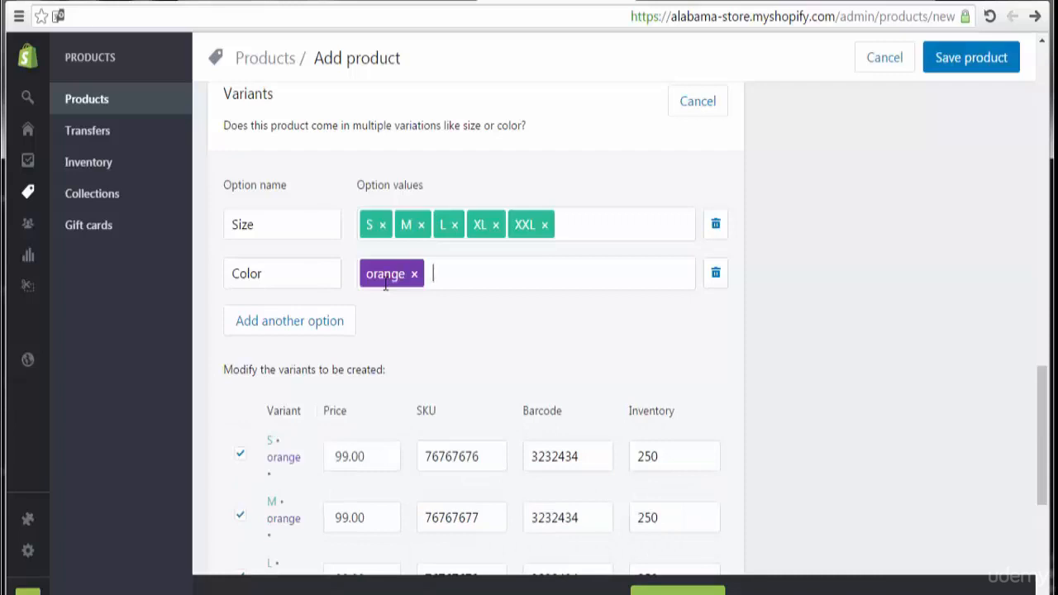
{"action": "type", "text": "red"}
{"action": "key", "text": "Return"}
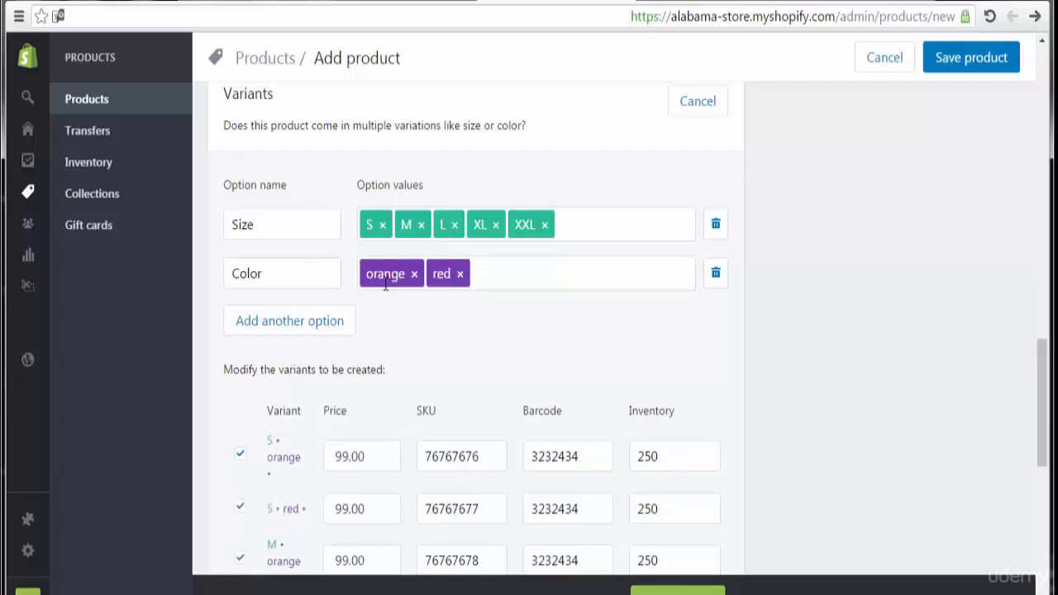
{"action": "type", "text": "green"}
{"action": "key", "text": "Return"}
{"action": "type", "text": "whi"}
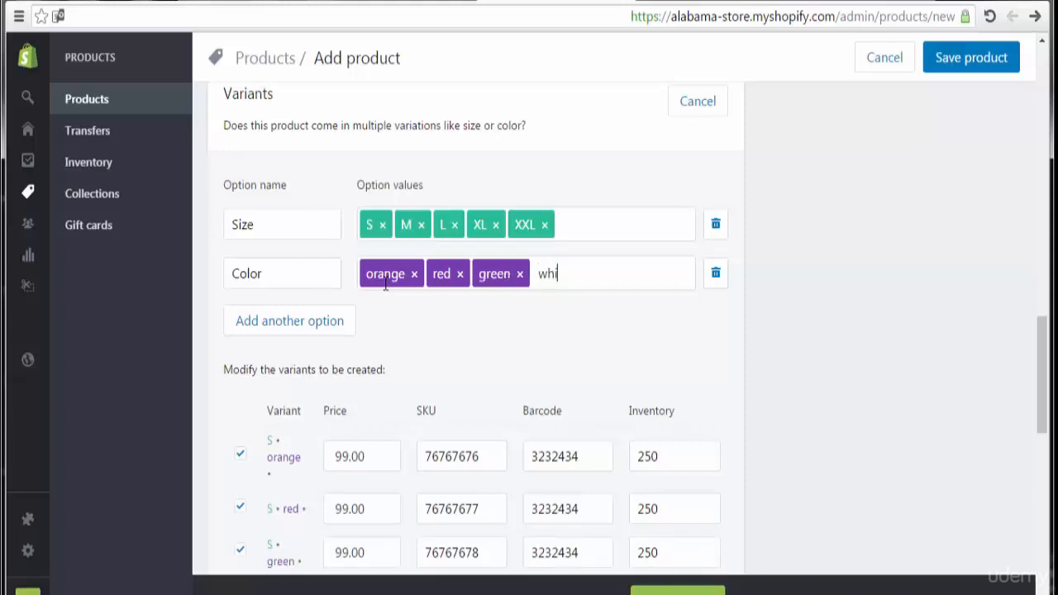
{"action": "type", "text": "te green"}
{"action": "key", "text": "Return"}
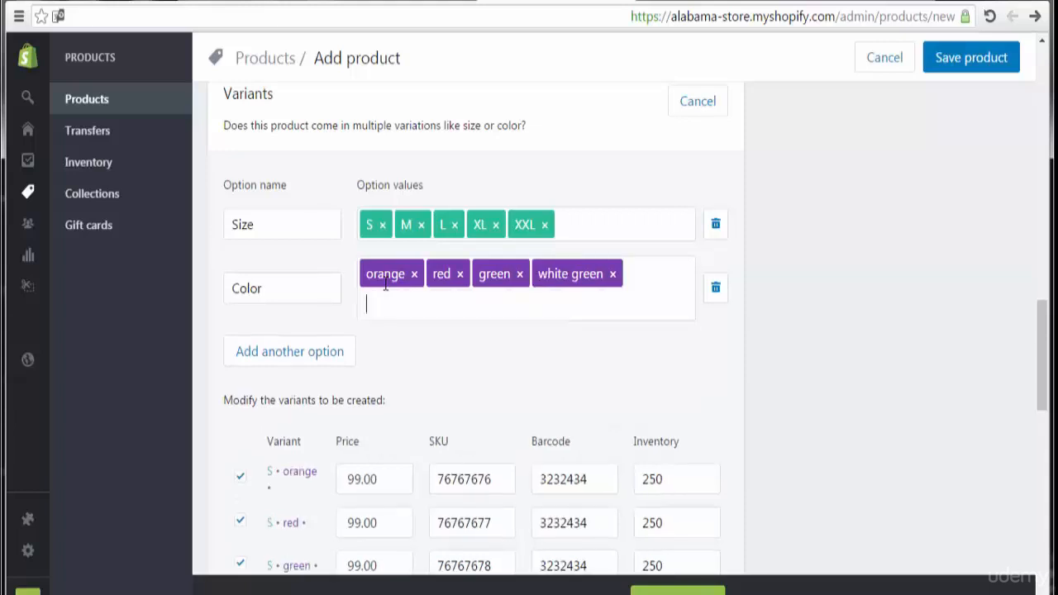
{"action": "type", "text": "blue"}
{"action": "key", "text": "Return"}
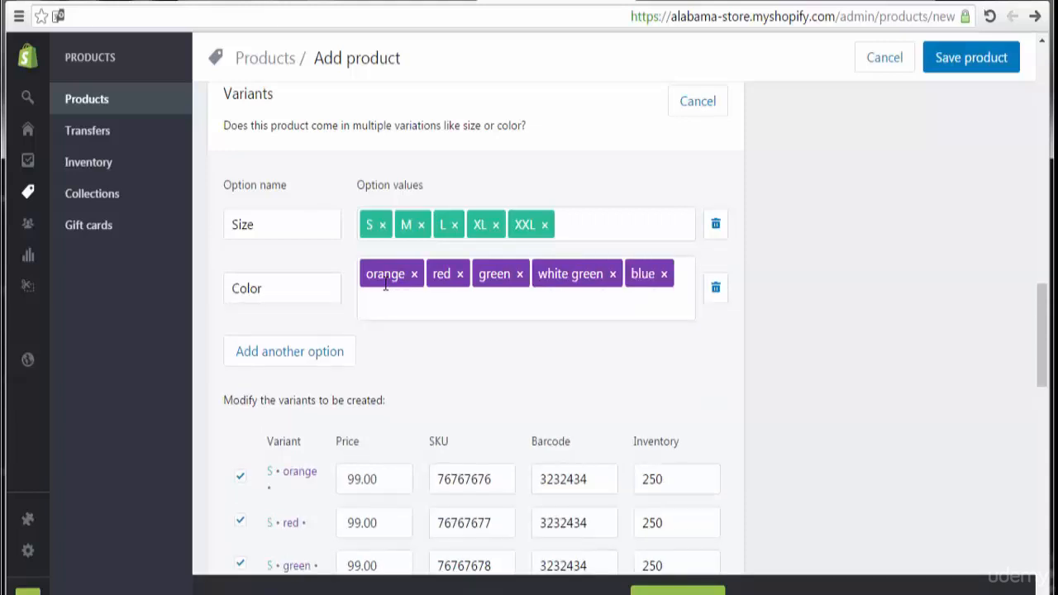
{"action": "type", "text": "white"}
{"action": "key", "text": "Return"}
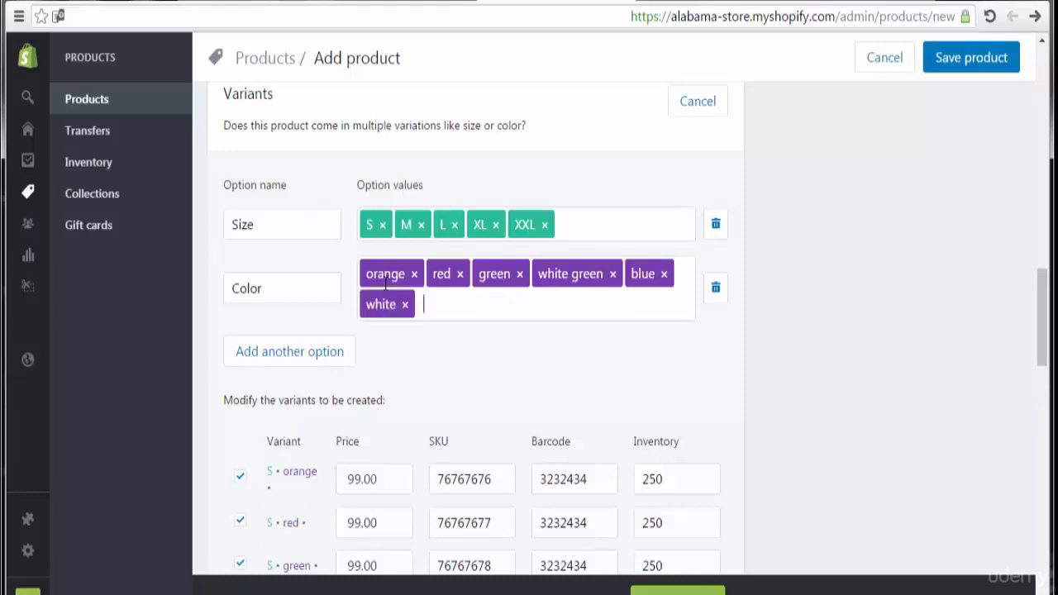
{"action": "type", "text": "black"}
{"action": "key", "text": "Return"}
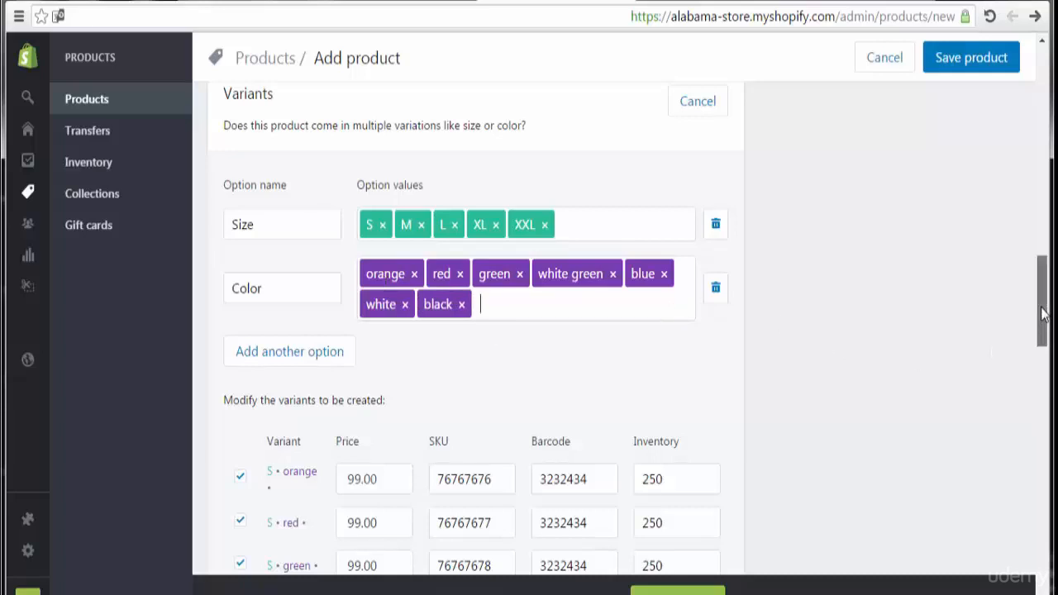
Step: Set the price of the S orange variant to 90.00
{"action": "mouse_move", "coordinate": [1043, 314]}
{"action": "left_mouse_down"}
{"action": "mouse_move", "coordinate": [1045, 567]}
{"action": "mouse_move", "coordinate": [1052, 320]}
{"action": "left_mouse_up"}
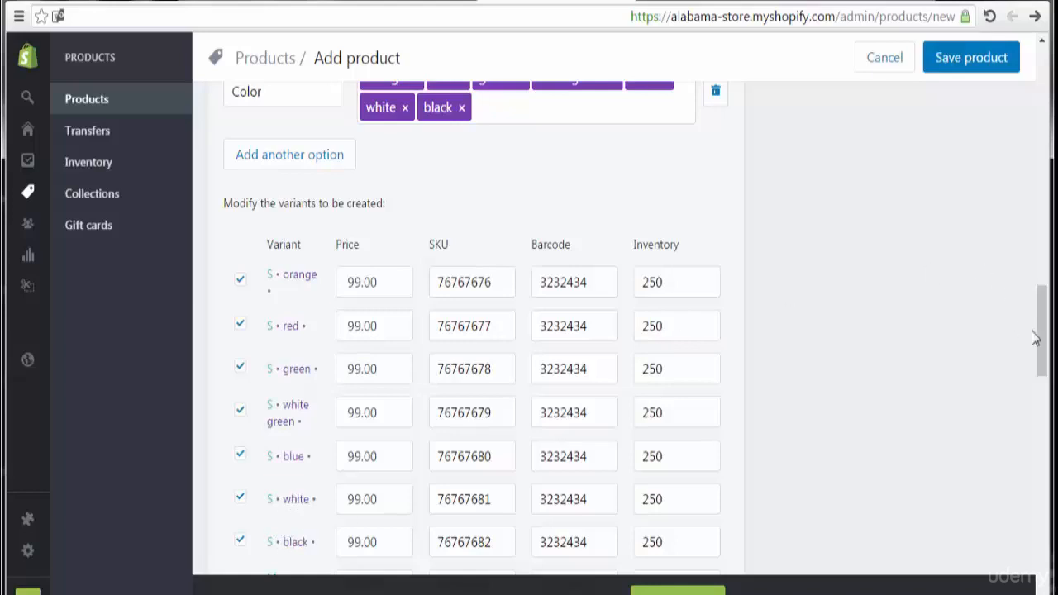
{"action": "left_click_drag", "start_coordinate": [1042, 334], "coordinate": [1044, 370]}
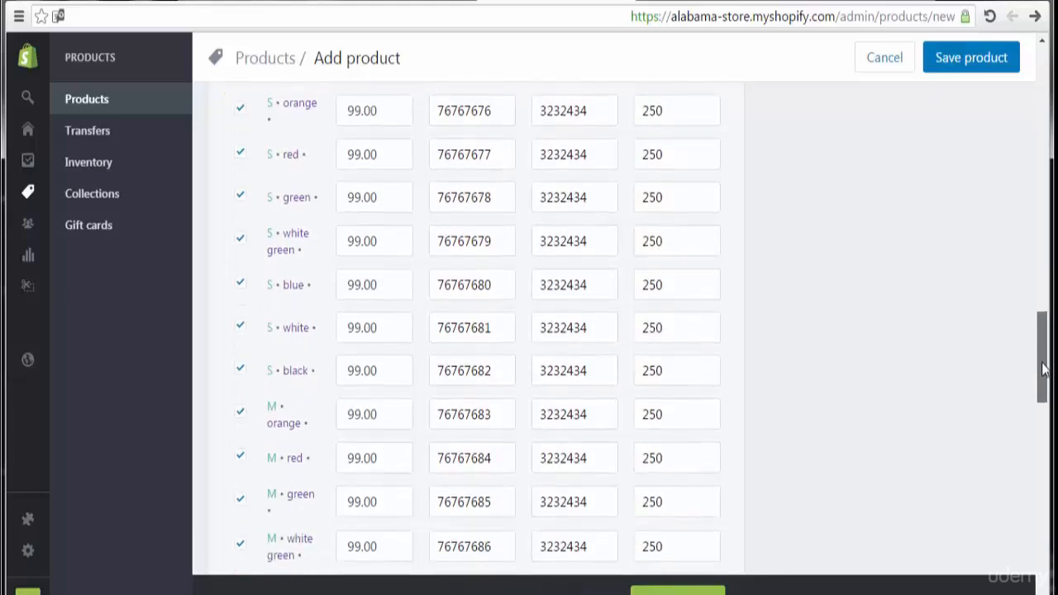
{"action": "left_click_drag", "start_coordinate": [1043, 370], "coordinate": [1043, 338]}
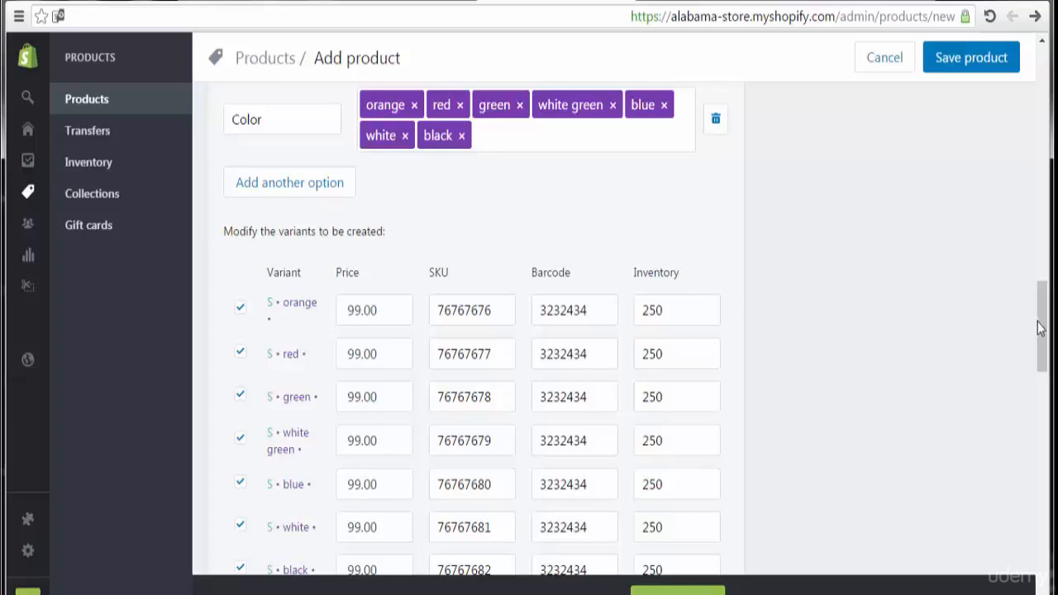
{"action": "mouse_move", "coordinate": [1041, 328]}
{"action": "left_mouse_down"}
{"action": "mouse_move", "coordinate": [1046, 373]}
{"action": "mouse_move", "coordinate": [1044, 348]}
{"action": "left_mouse_up"}
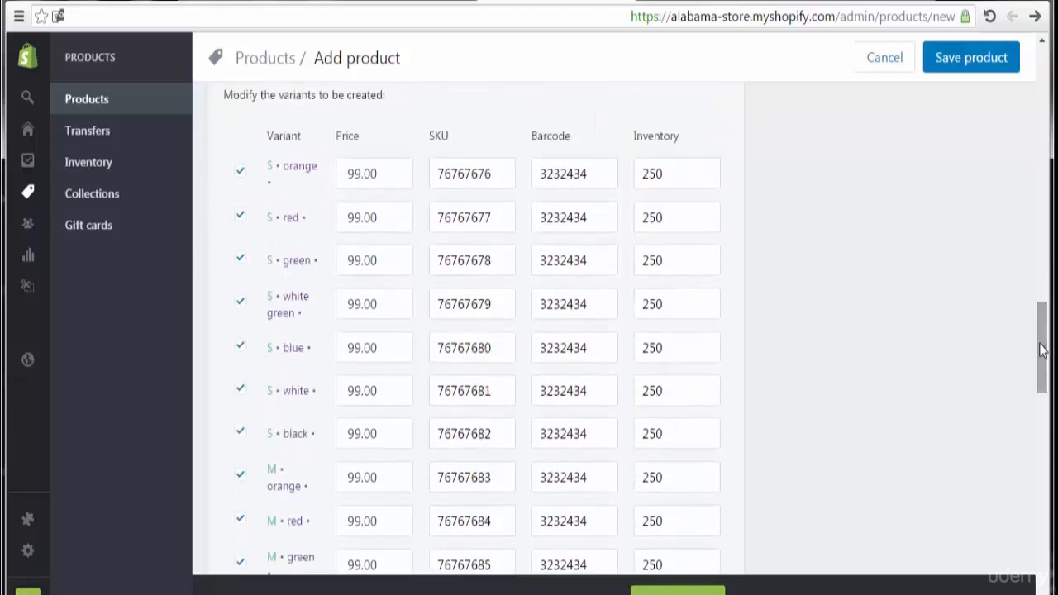
{"action": "left_click", "coordinate": [665, 175]}
{"action": "double_click", "coordinate": [664, 176]}
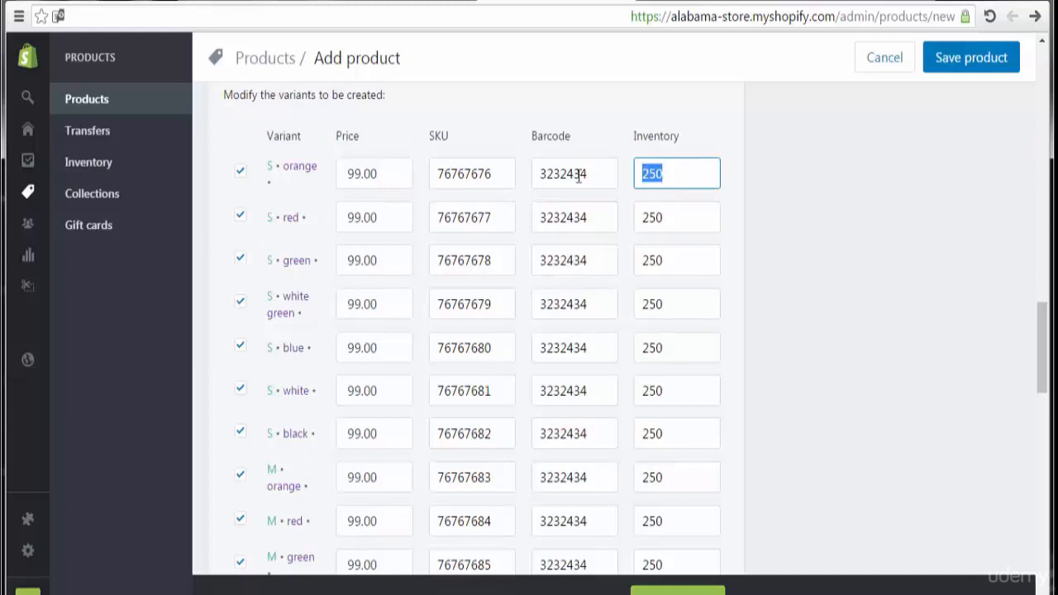
{"action": "left_click", "coordinate": [359, 172]}
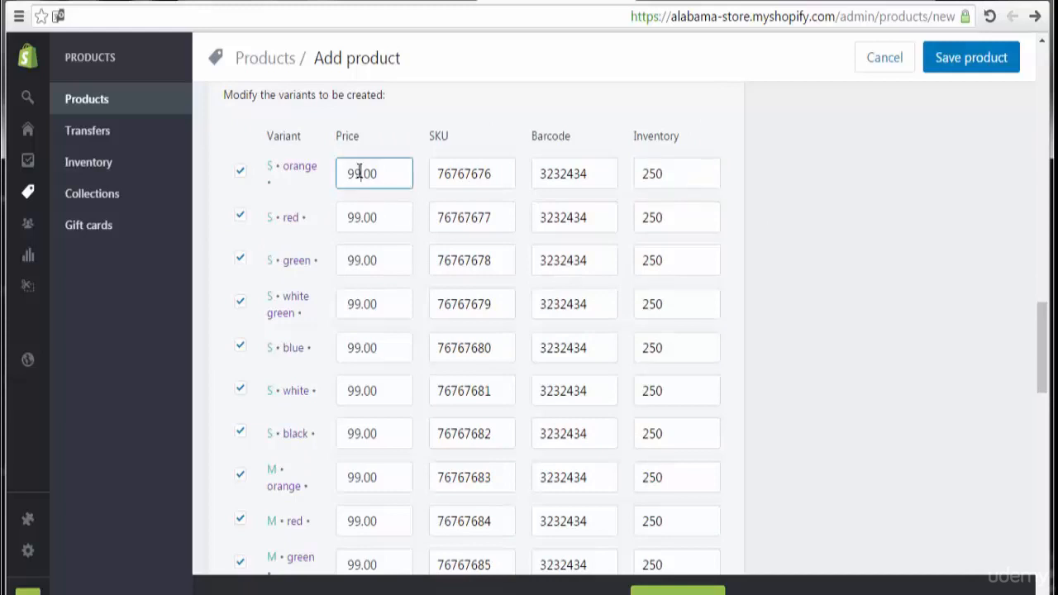
{"action": "left_click_drag", "start_coordinate": [360, 171], "coordinate": [355, 172]}
{"action": "type", "text": "0"}
Step: Set the price of the S red variant to 89.00 and of the S green variant to 85.00
{"action": "left_click", "coordinate": [360, 217]}
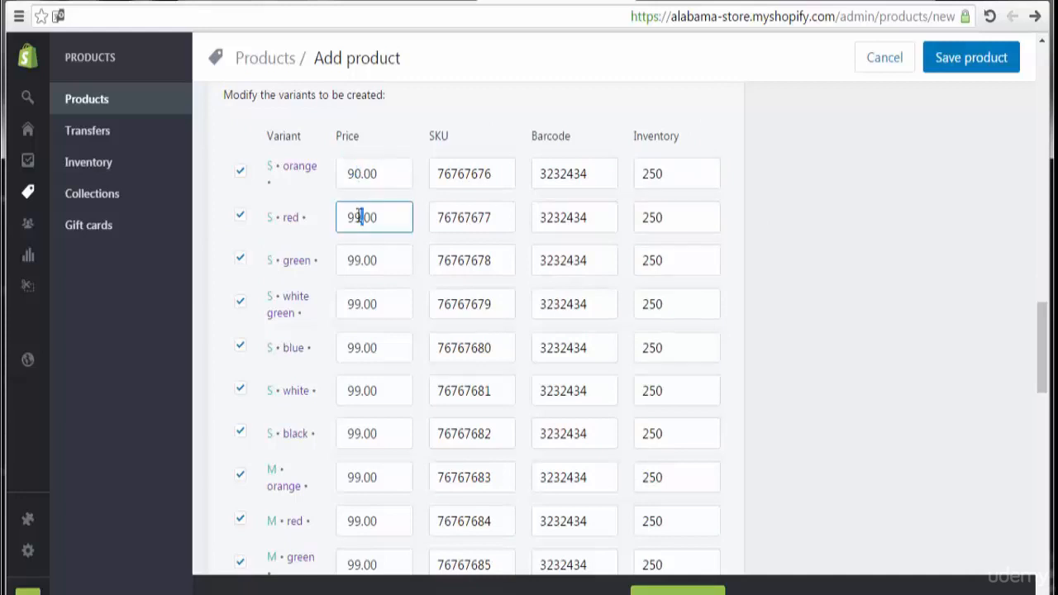
{"action": "left_click_drag", "start_coordinate": [360, 217], "coordinate": [349, 216]}
{"action": "type", "text": "89"}
{"action": "left_click", "coordinate": [353, 260]}
{"action": "double_click", "coordinate": [353, 259]}
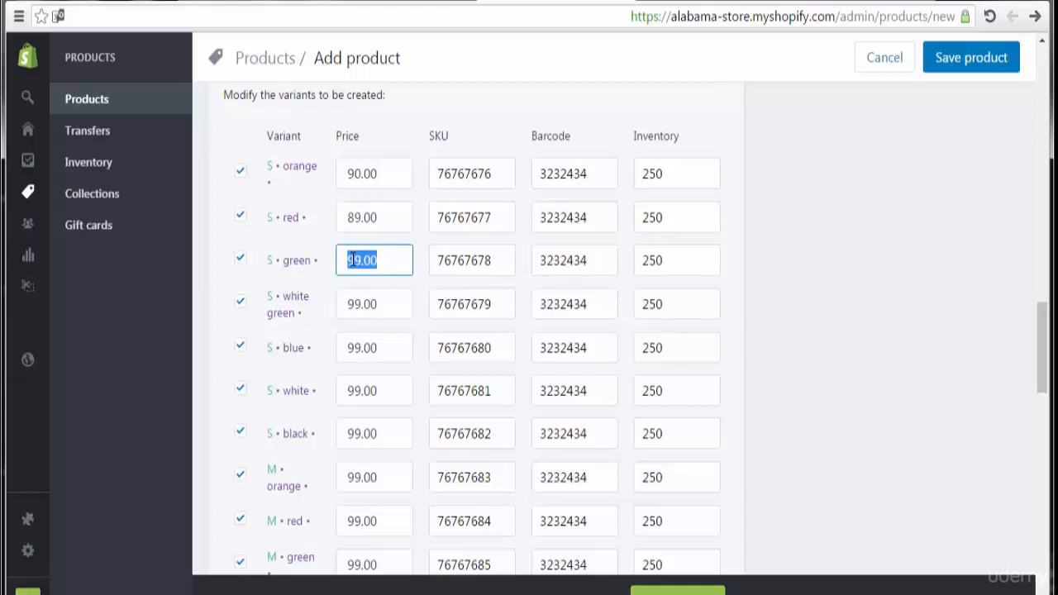
{"action": "type", "text": "85.00"}
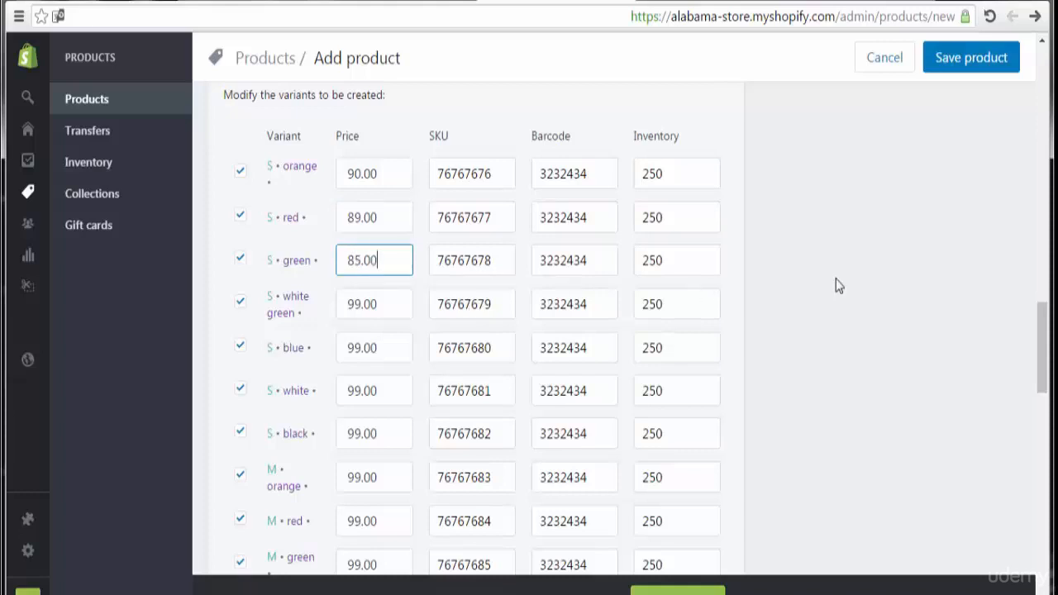
Step: Set the inventory of the S green variant to 200 and of the S white variant to 100
{"action": "double_click", "coordinate": [670, 259]}
{"action": "type", "text": "2"}
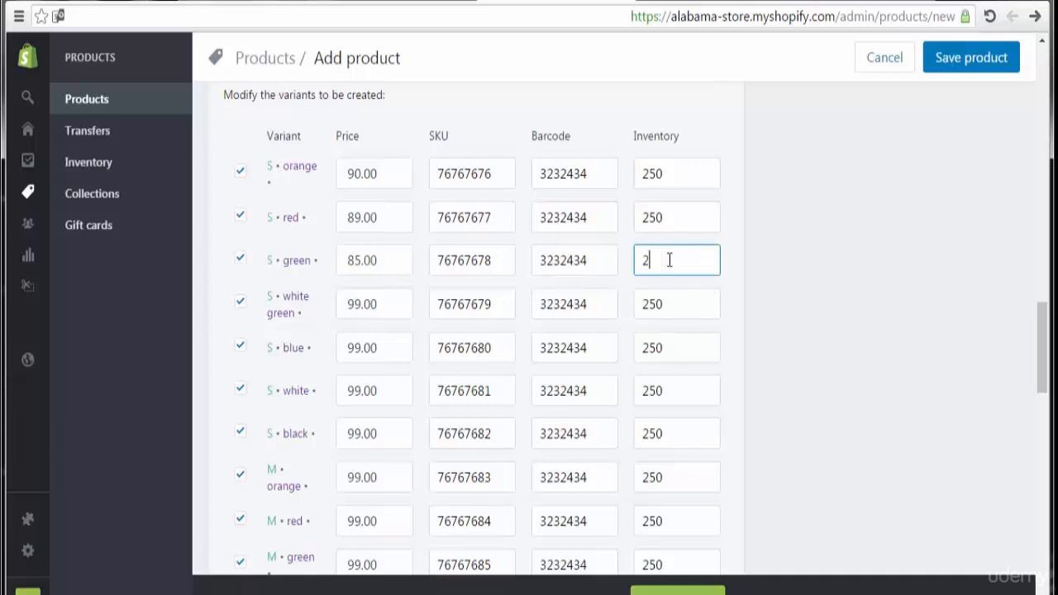
{"action": "type", "text": "00"}
{"action": "double_click", "coordinate": [662, 388]}
{"action": "type", "text": "100"}
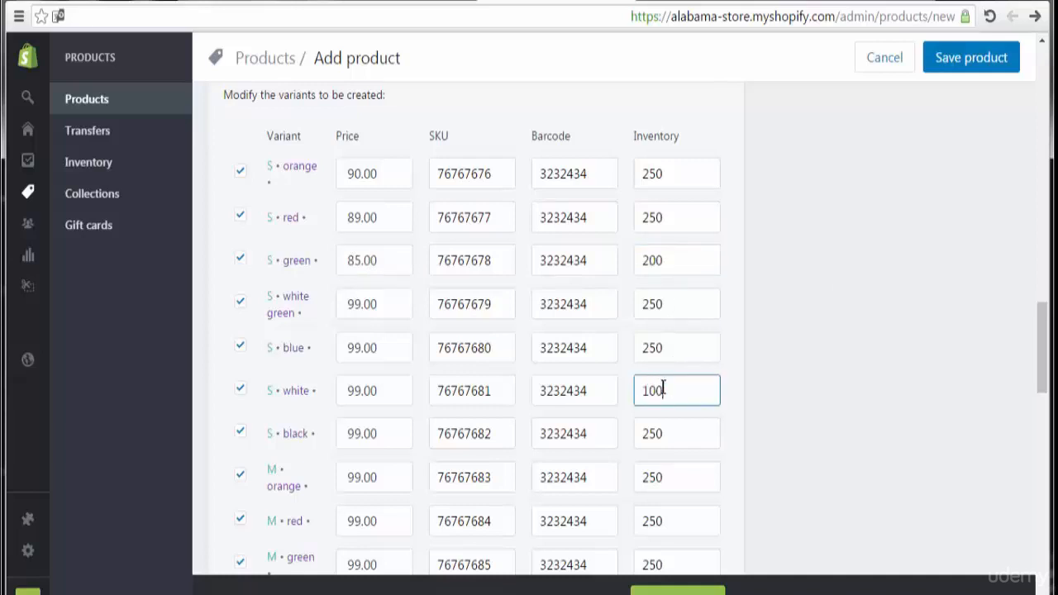
Step: Set the price of the S white variant to 90.00
{"action": "left_click", "coordinate": [362, 393]}
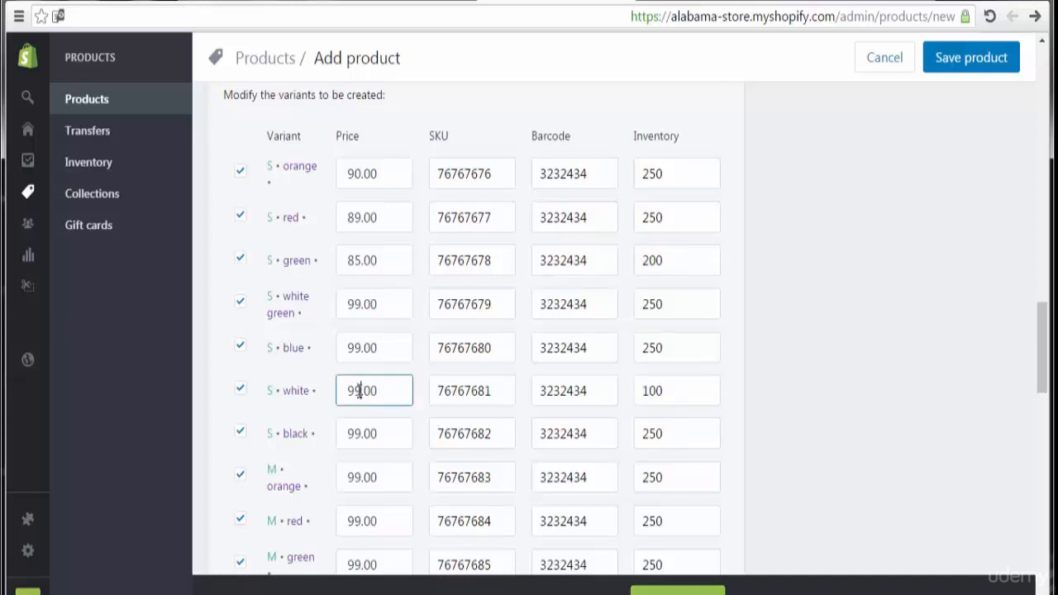
{"action": "left_click_drag", "start_coordinate": [360, 391], "coordinate": [354, 391]}
{"action": "type", "text": "0"}
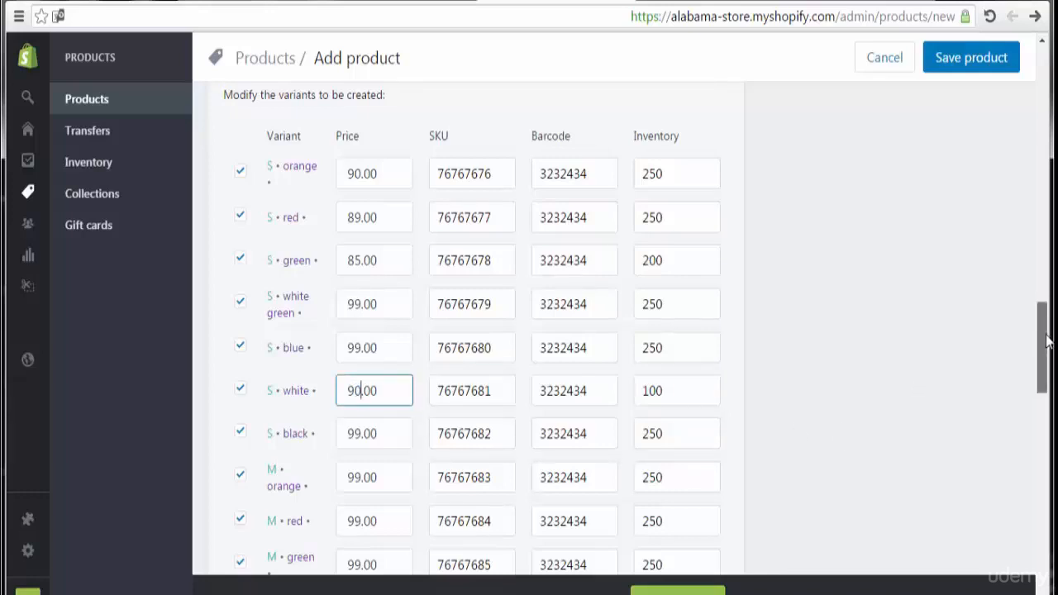
Step: Set the price of the XXL blue variant to 98.00 and of the XXL white variant to 70.00
{"action": "left_click_drag", "start_coordinate": [1046, 341], "coordinate": [1048, 525]}
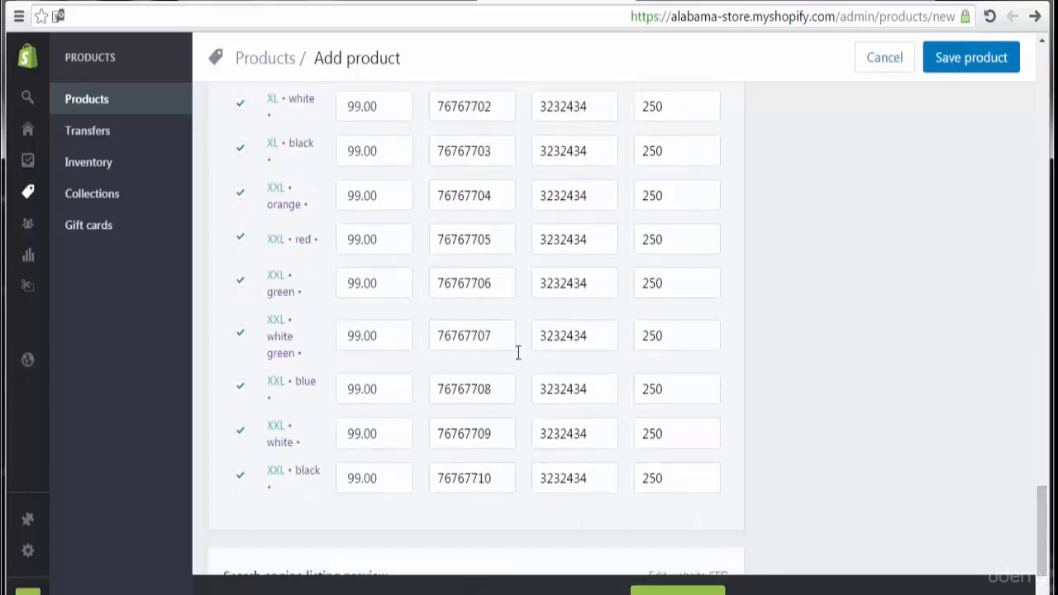
{"action": "left_click_drag", "start_coordinate": [360, 389], "coordinate": [347, 389]}
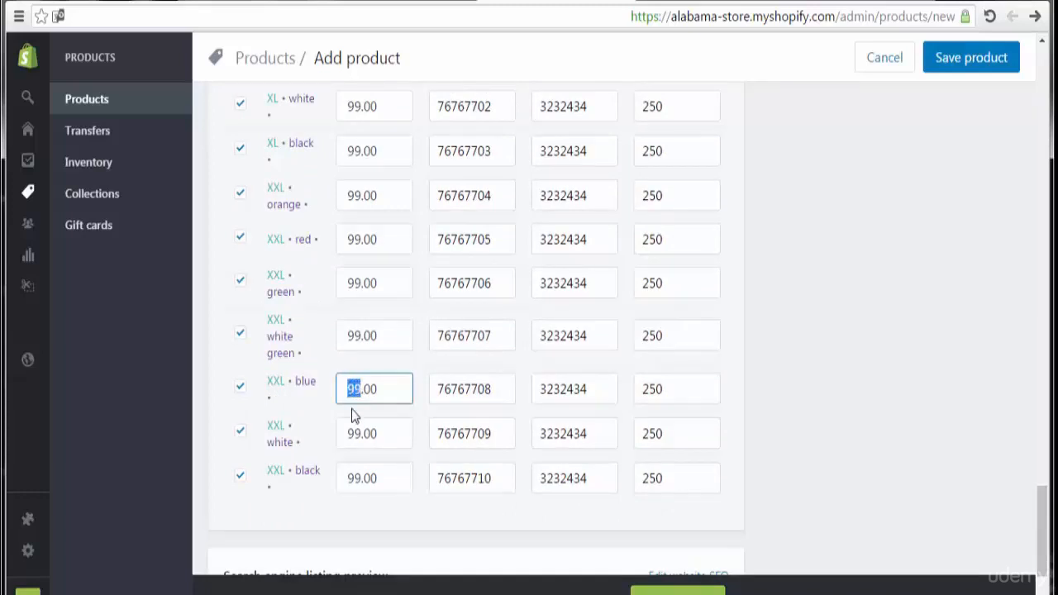
{"action": "type", "text": "98"}
{"action": "left_click_drag", "start_coordinate": [360, 437], "coordinate": [348, 434]}
{"action": "type", "text": "70"}
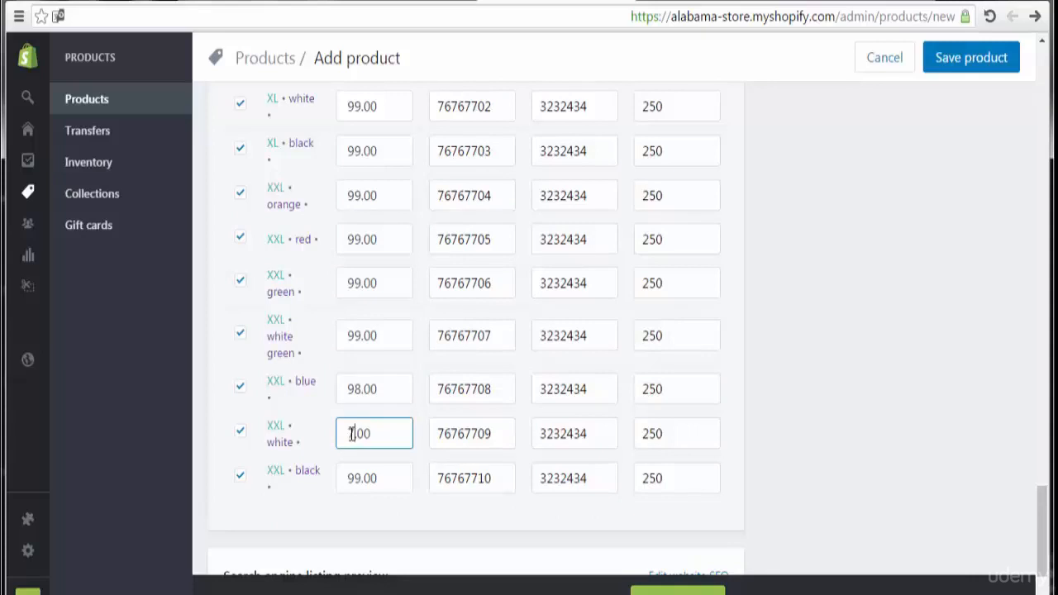
Step: Set the inventory of the XXL green variant to 30
{"action": "double_click", "coordinate": [650, 283]}
{"action": "type", "text": "30"}
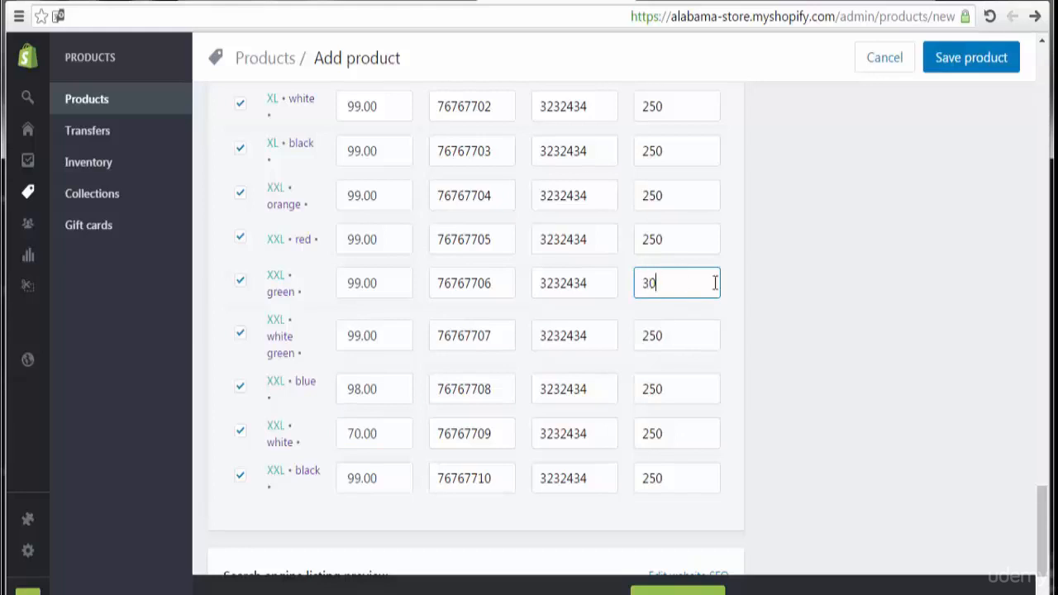
{"action": "type", "text": "89"}
Step: Upload the blue, yellow, red and black T-shirt pictures, both green ones (Green-tshirt-1, t473kellygreen) and the white polo to the product images
{"action": "left_click_drag", "start_coordinate": [1035, 548], "coordinate": [1032, 154]}
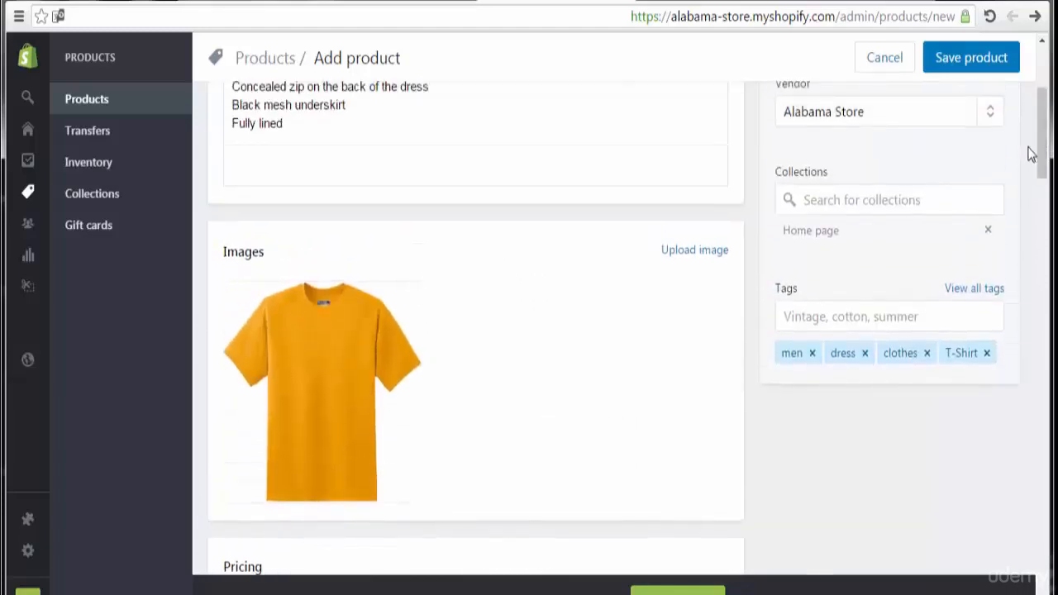
{"action": "left_click", "coordinate": [693, 252]}
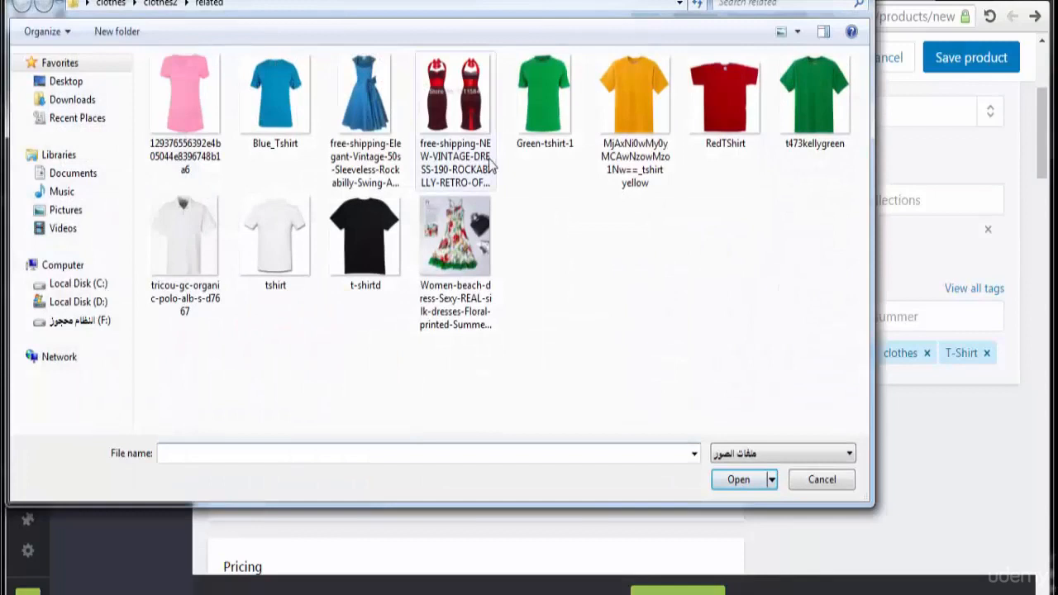
{"action": "left_click", "coordinate": [553, 149]}
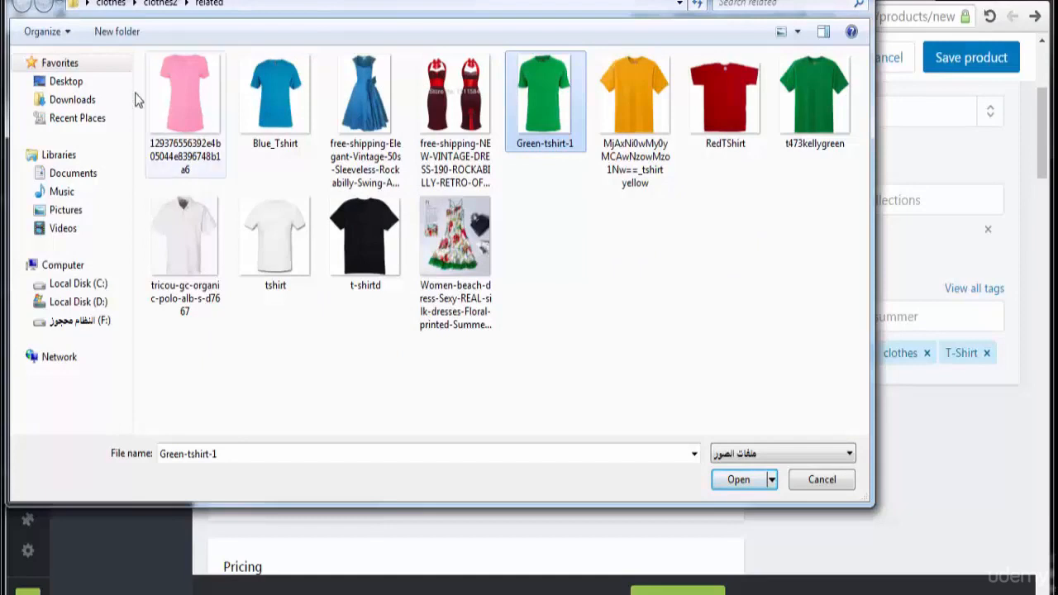
{"action": "left_click", "coordinate": [282, 137], "text": "ctrl"}
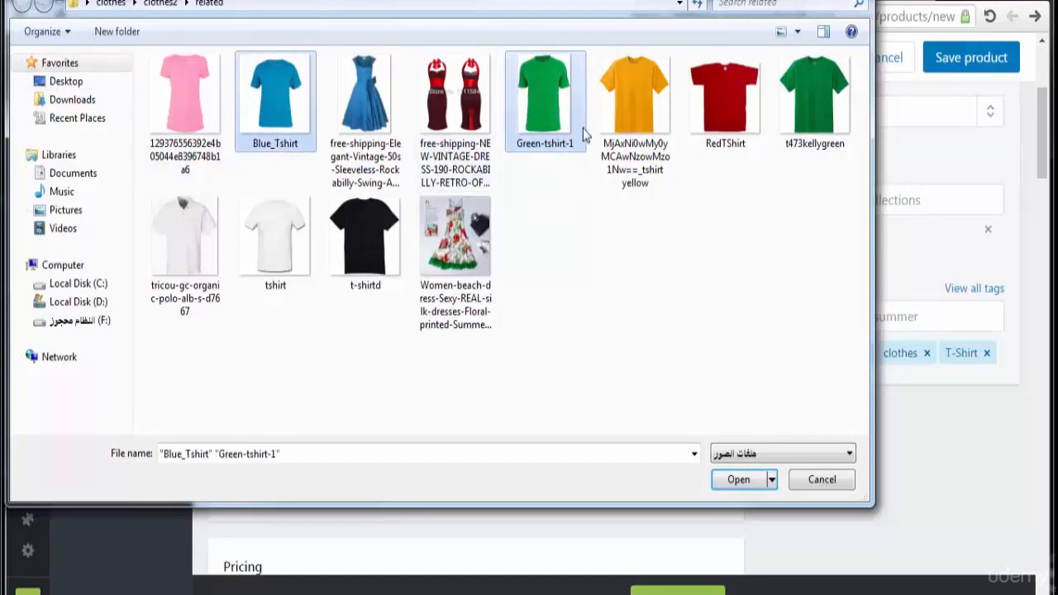
{"action": "left_click", "coordinate": [641, 98], "text": "ctrl"}
{"action": "left_click", "coordinate": [730, 111], "text": "ctrl"}
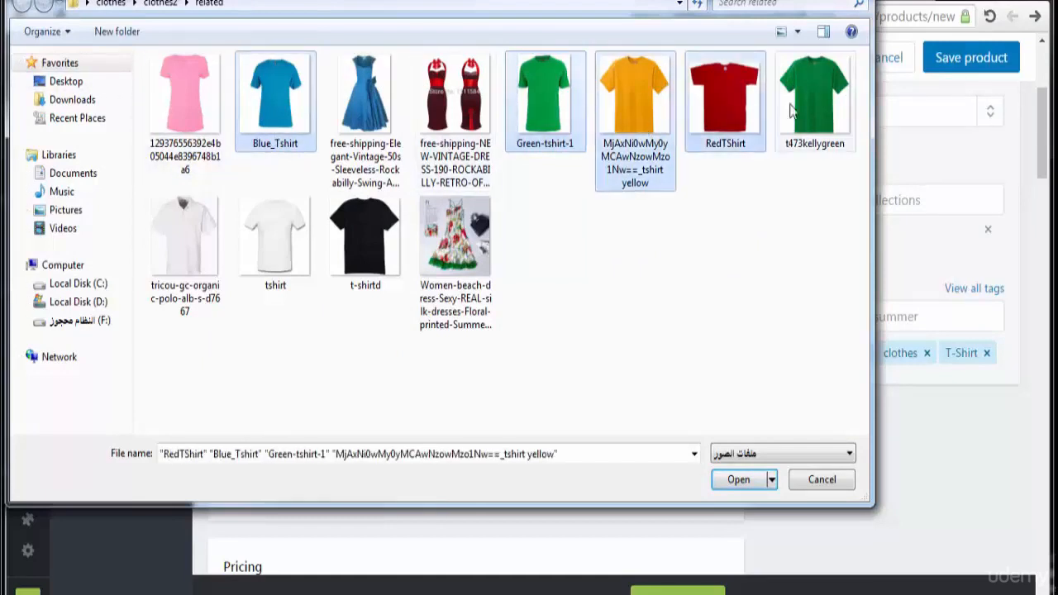
{"action": "left_click", "coordinate": [815, 98], "text": "ctrl"}
{"action": "left_click", "coordinate": [205, 264], "text": "ctrl"}
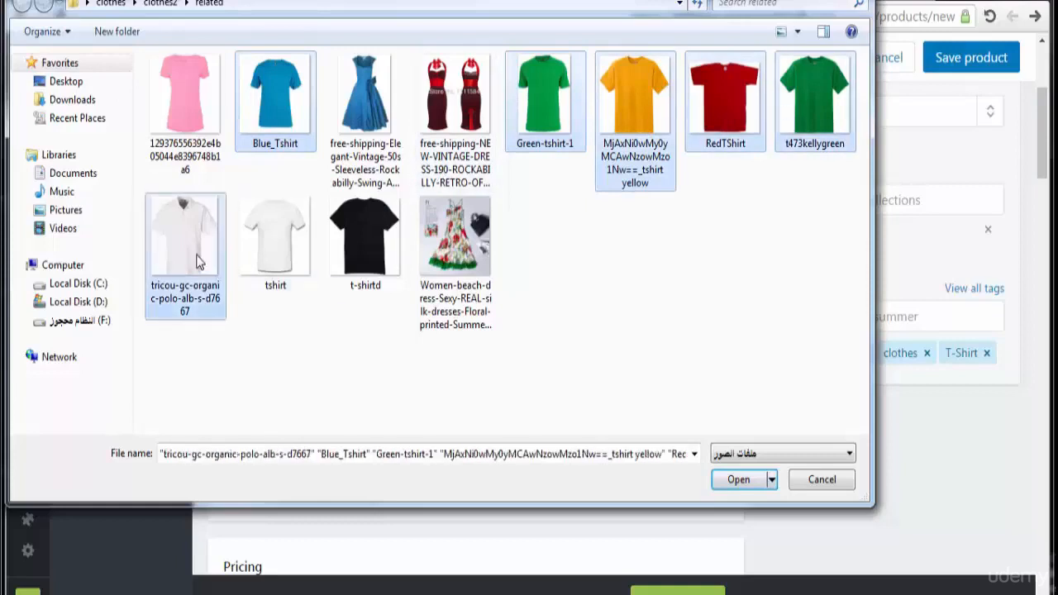
{"action": "left_click", "coordinate": [266, 253], "text": "ctrl"}
{"action": "left_click", "coordinate": [343, 241], "text": "ctrl"}
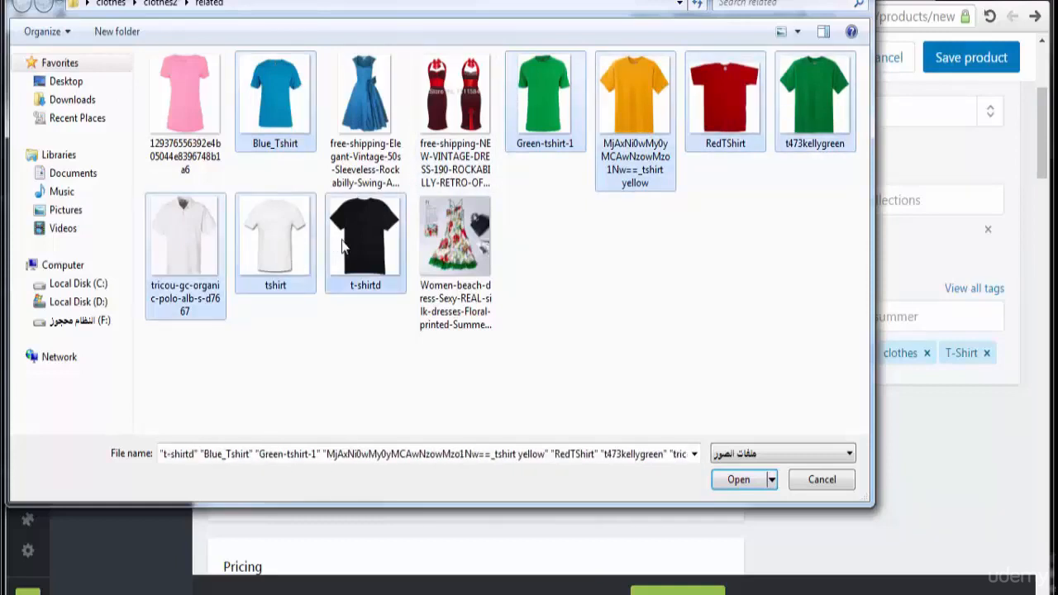
{"action": "left_click", "coordinate": [289, 248], "text": "ctrl"}
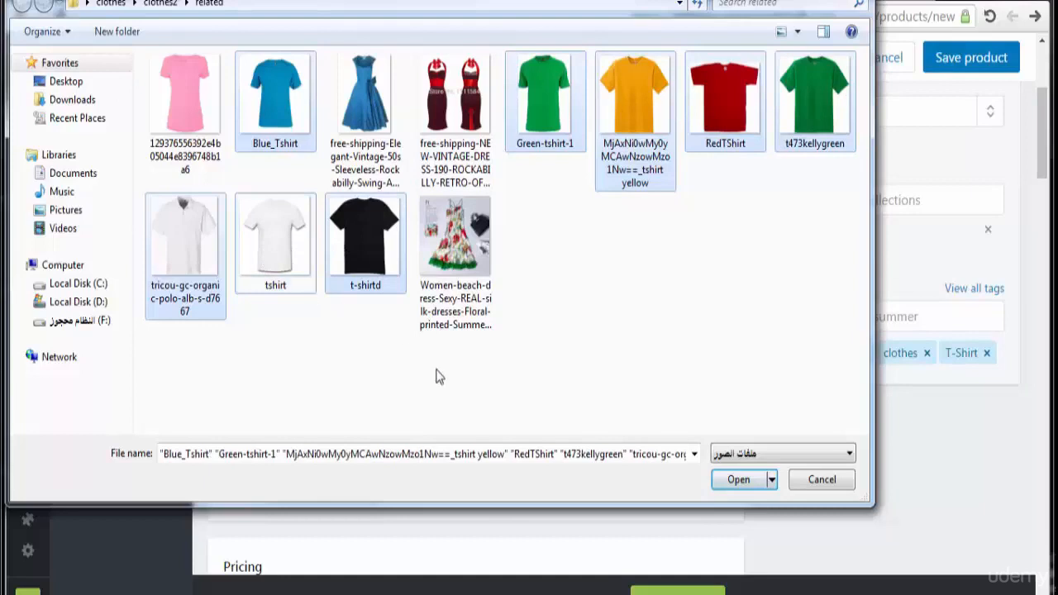
{"action": "left_click", "coordinate": [738, 480]}
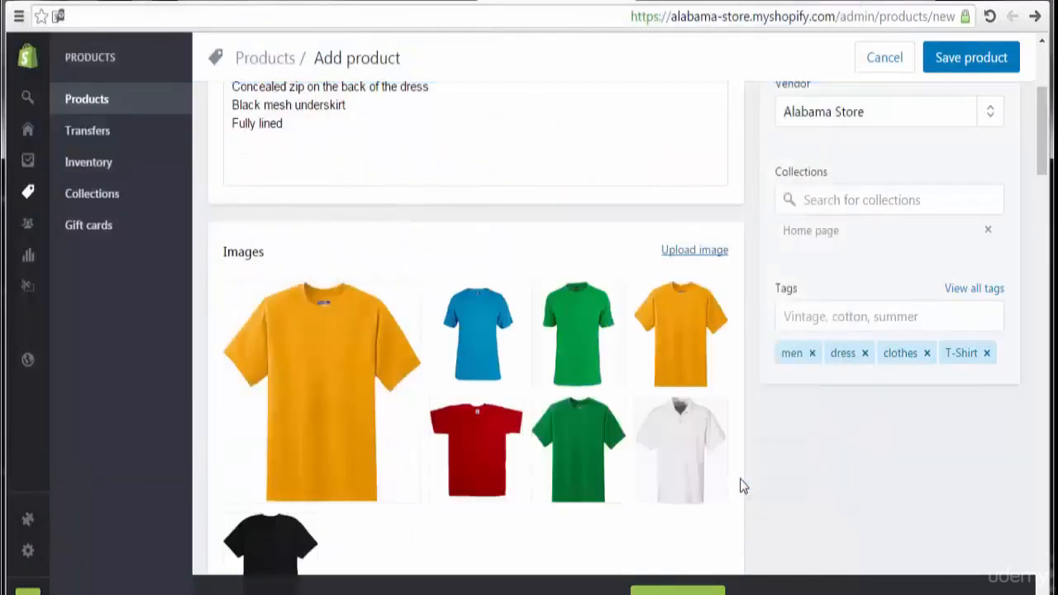
Step: Review the uploaded images, title and description, and save the new T-Shirt product
{"action": "left_click_drag", "start_coordinate": [1044, 151], "coordinate": [1044, 169]}
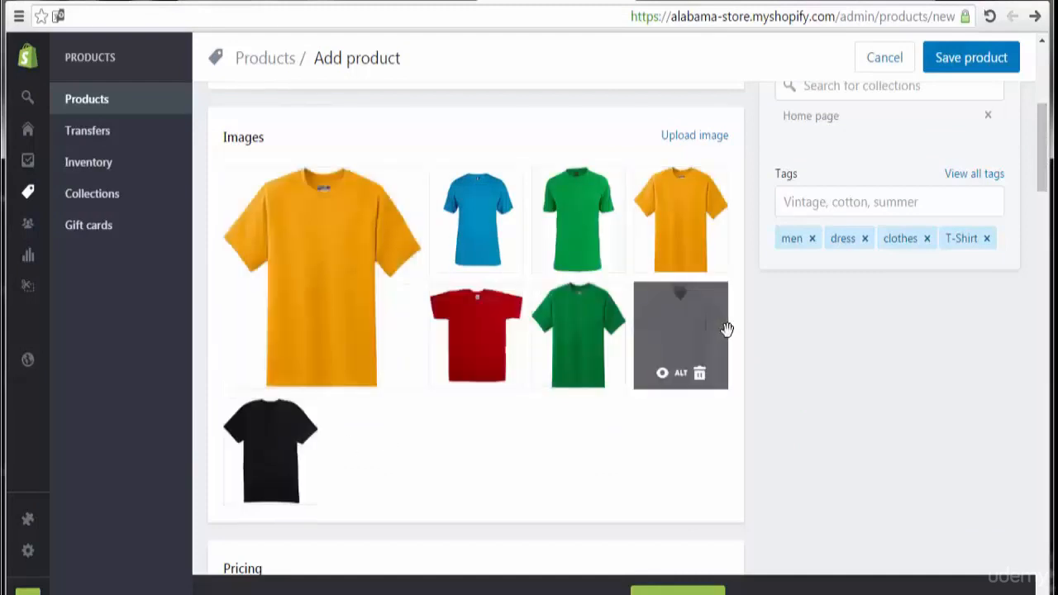
{"action": "left_click_drag", "start_coordinate": [1046, 170], "coordinate": [1046, 120]}
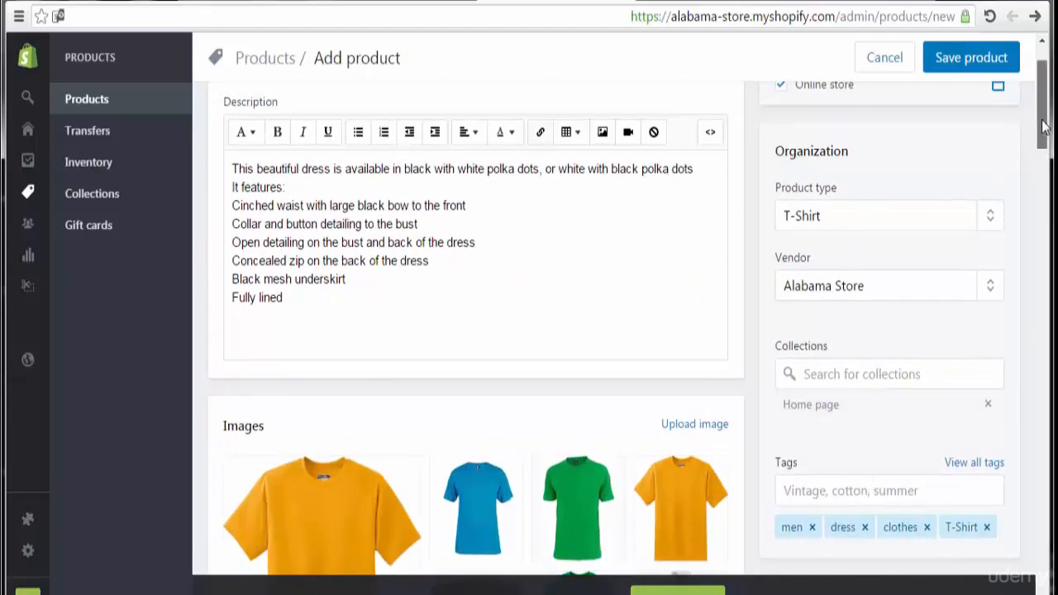
{"action": "left_click_drag", "start_coordinate": [1045, 140], "coordinate": [1044, 106]}
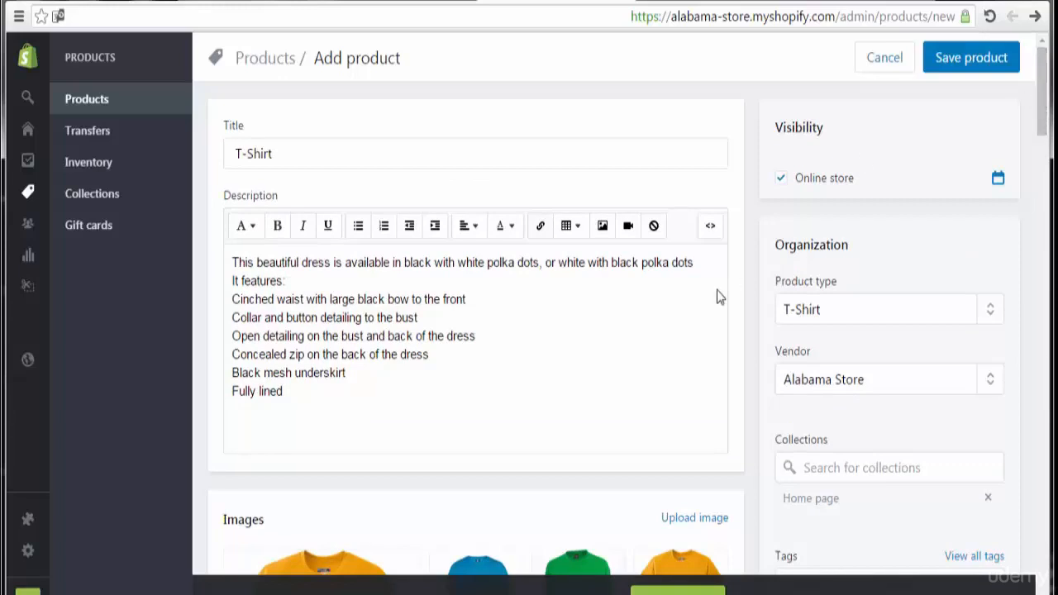
{"action": "left_click", "coordinate": [971, 64]}
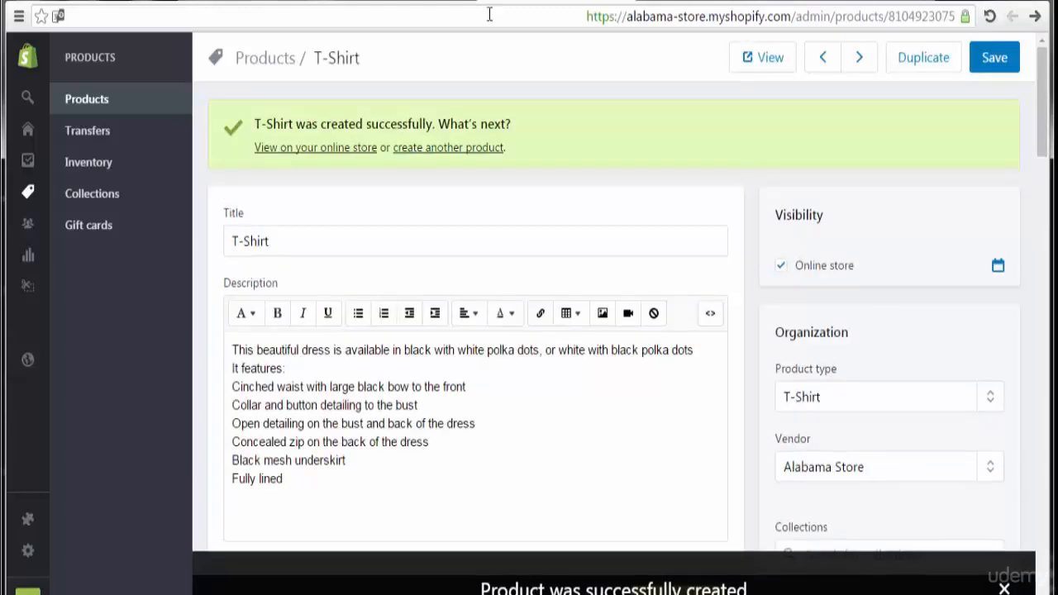
Step: Switch to the Alabama Store storefront, reload its home page and check the T-Shirt among the featured items
{"action": "left_click", "coordinate": [440, 3]}
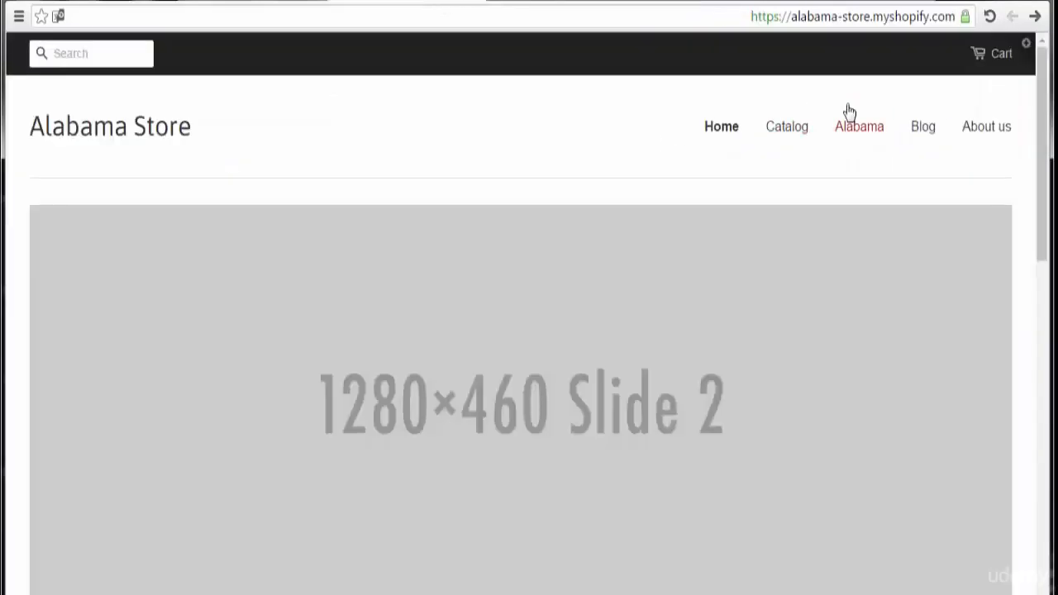
{"action": "left_click", "coordinate": [991, 17]}
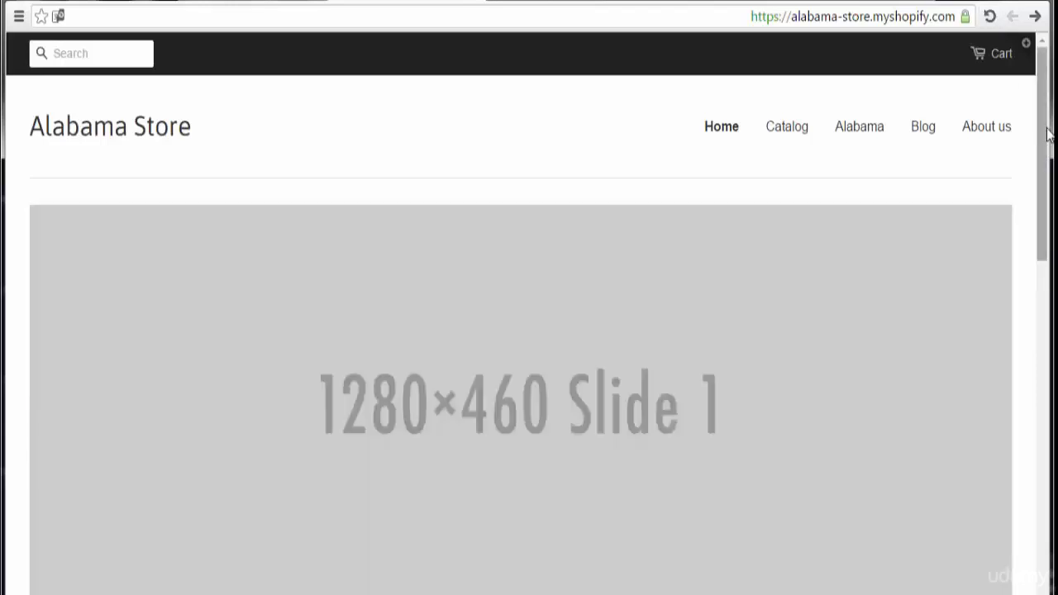
{"action": "left_click_drag", "start_coordinate": [1043, 128], "coordinate": [1049, 376]}
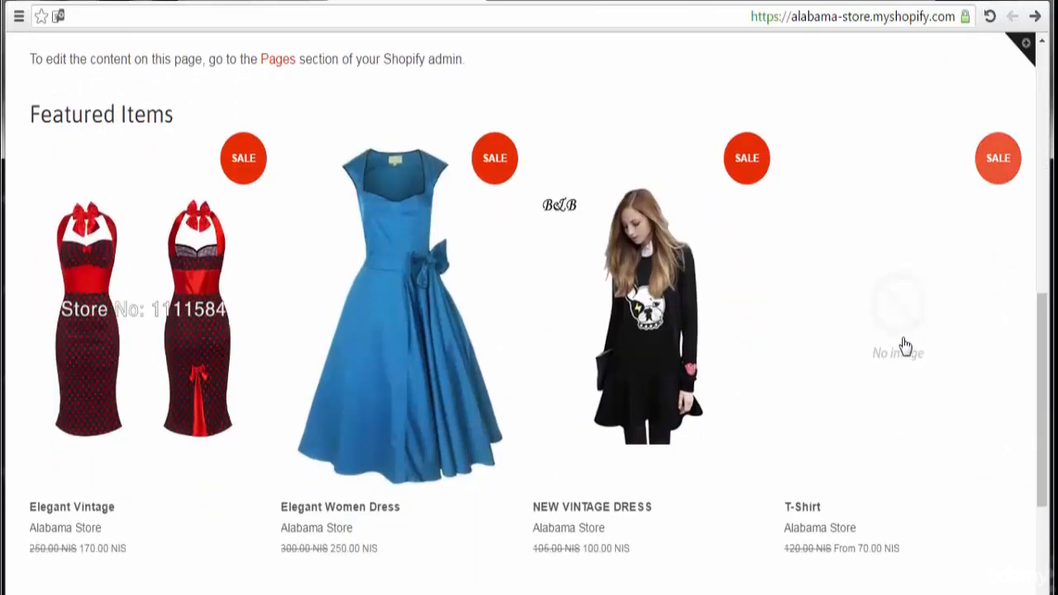
Step: Return to the T-Shirt product in the store admin, check the upload of its images and save the product again
{"action": "left_click", "coordinate": [584, 2]}
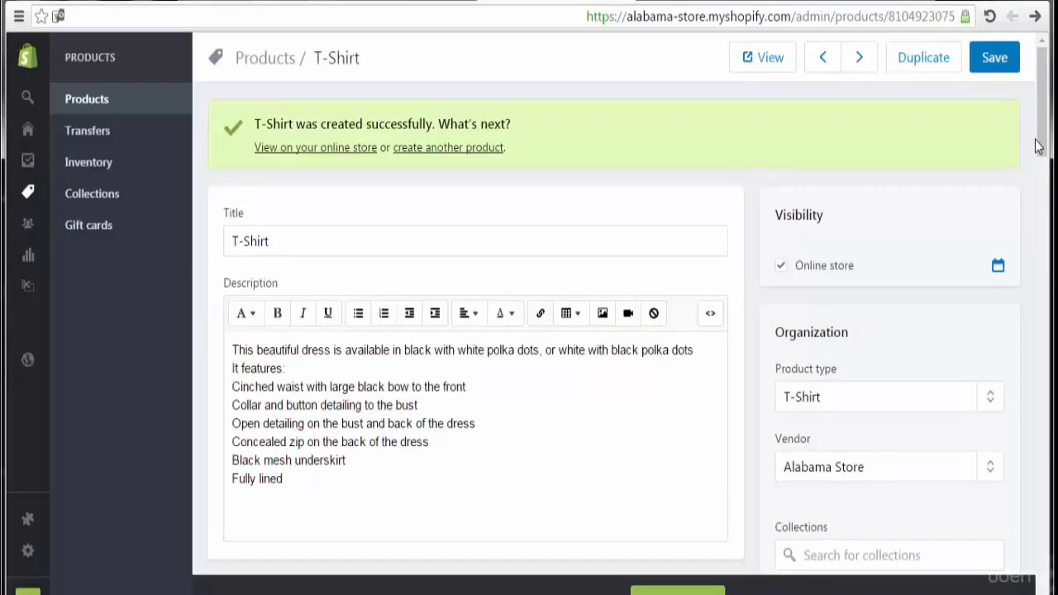
{"action": "left_click_drag", "start_coordinate": [1039, 145], "coordinate": [1044, 213]}
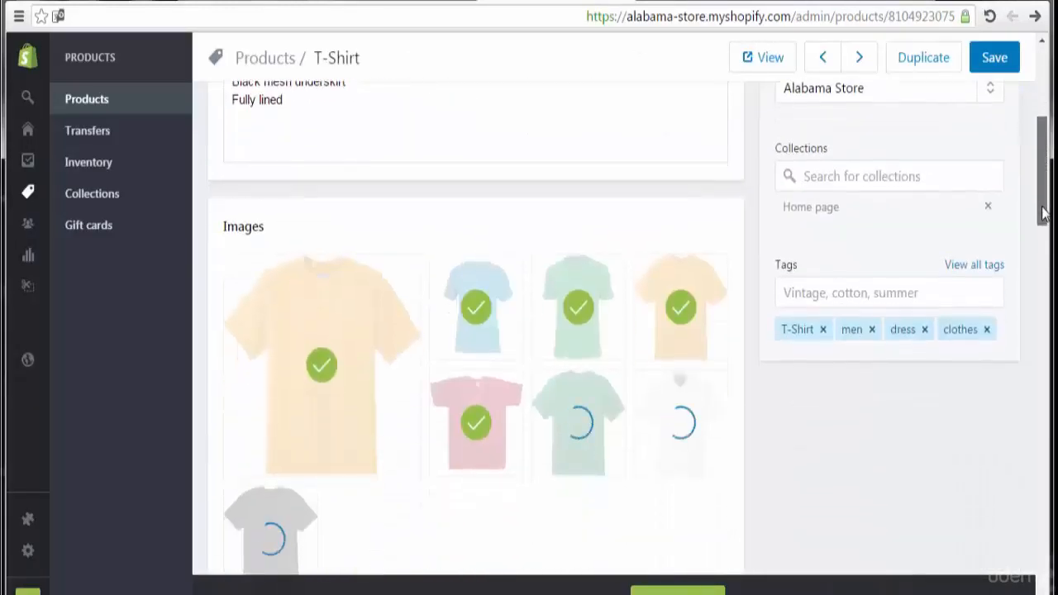
{"action": "scroll", "coordinate": [699, 385], "scroll_direction": "down", "scroll_amount": 1}
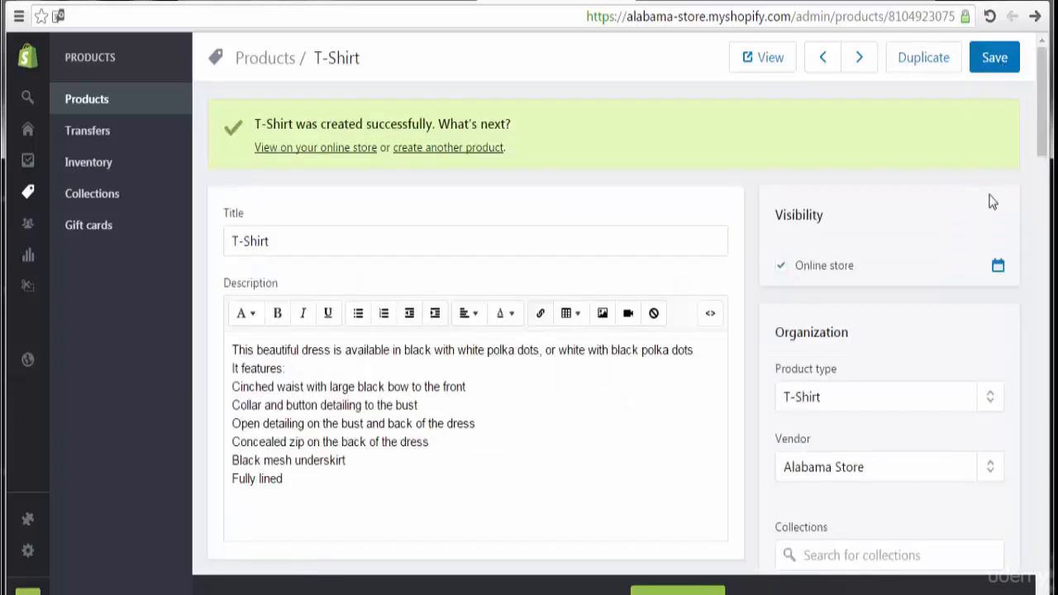
{"action": "left_click_drag", "start_coordinate": [1046, 136], "coordinate": [1051, 233]}
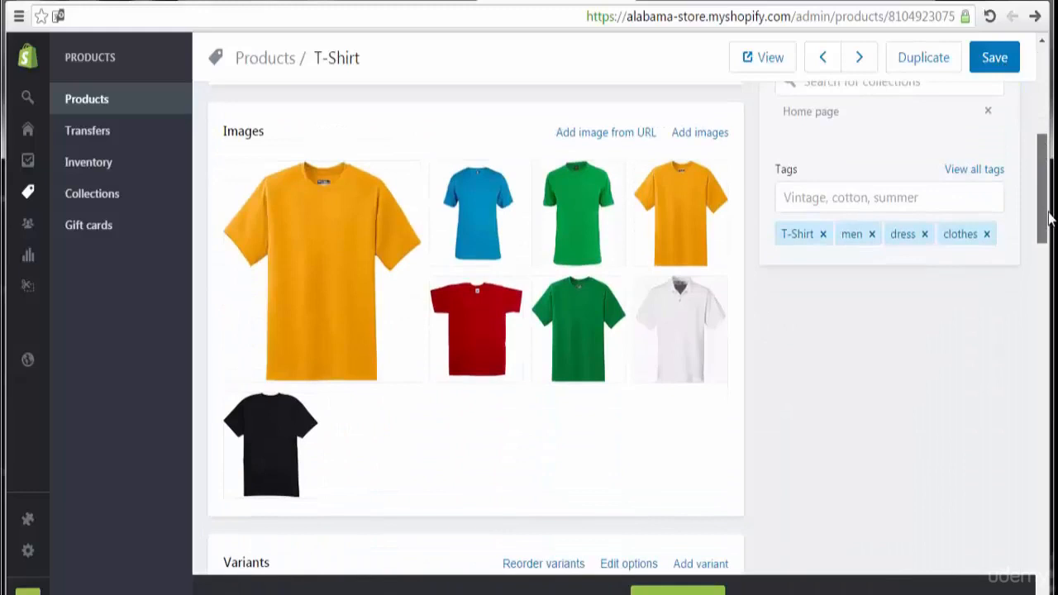
{"action": "left_click", "coordinate": [994, 67]}
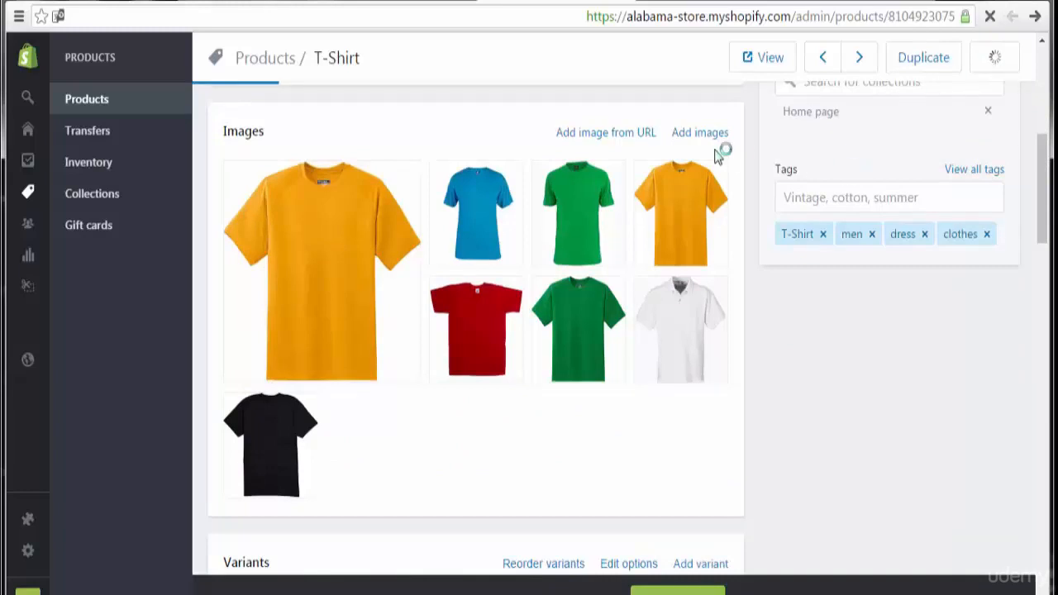
Step: Review the T-Shirt's variants list and select all of its variants
{"action": "scroll", "coordinate": [678, 133], "scroll_direction": "down", "scroll_amount": 1}
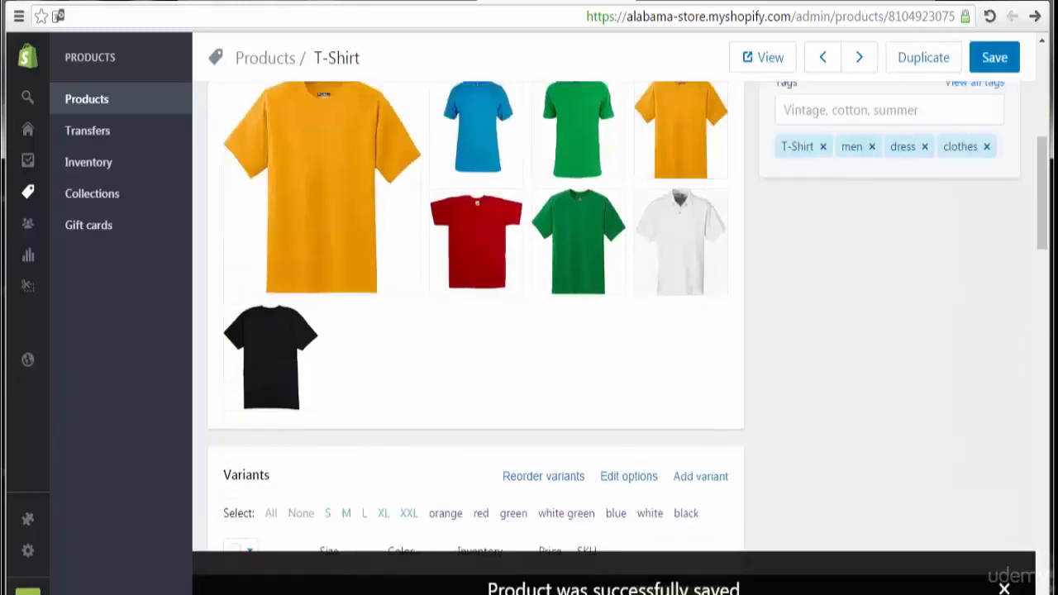
{"action": "left_click_drag", "start_coordinate": [1047, 216], "coordinate": [1045, 542]}
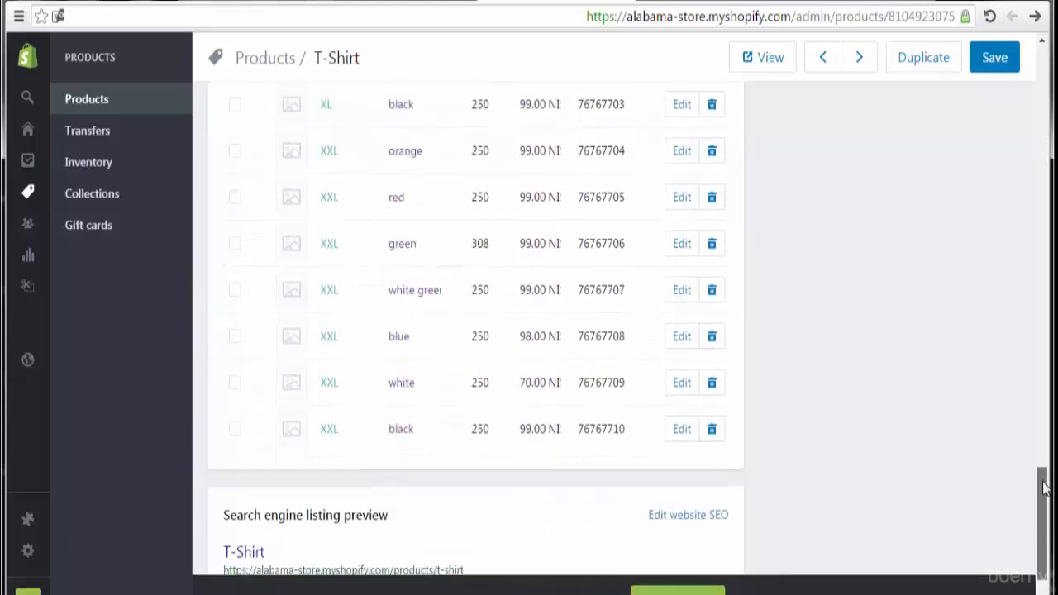
{"action": "left_click_drag", "start_coordinate": [1044, 488], "coordinate": [1050, 275]}
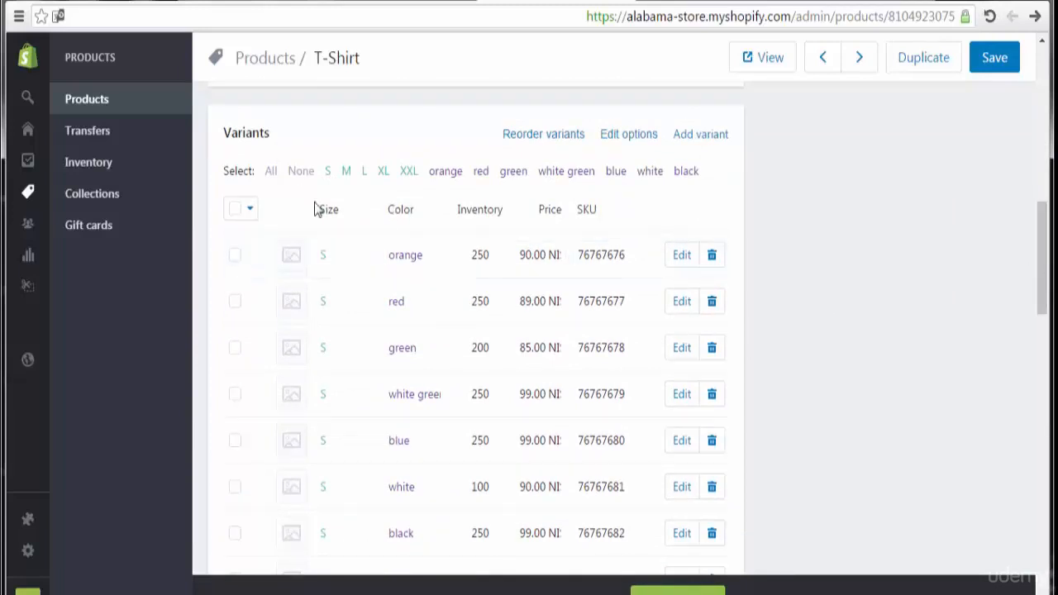
{"action": "left_click", "coordinate": [250, 214]}
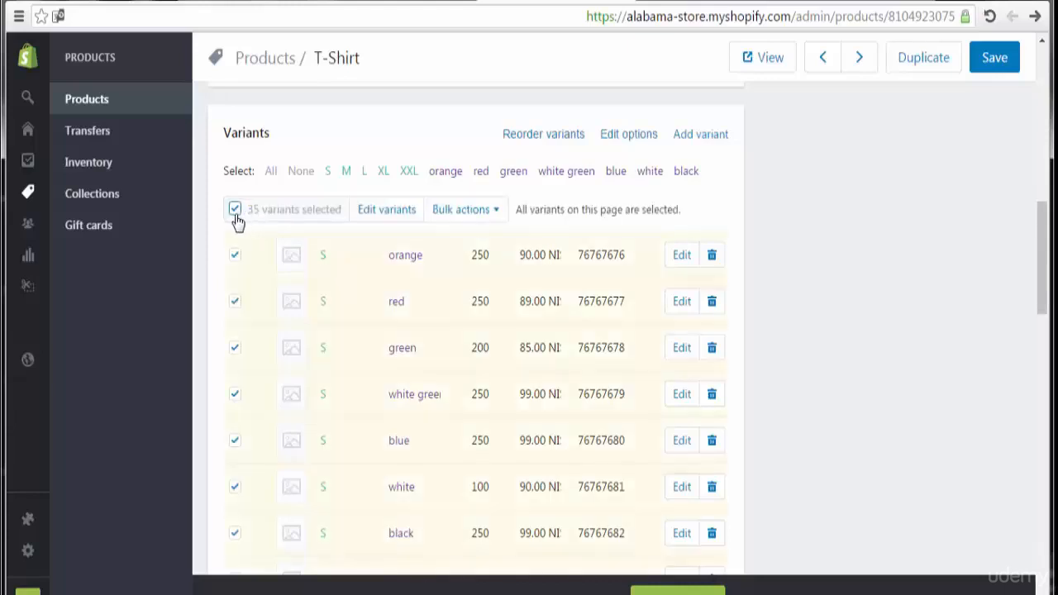